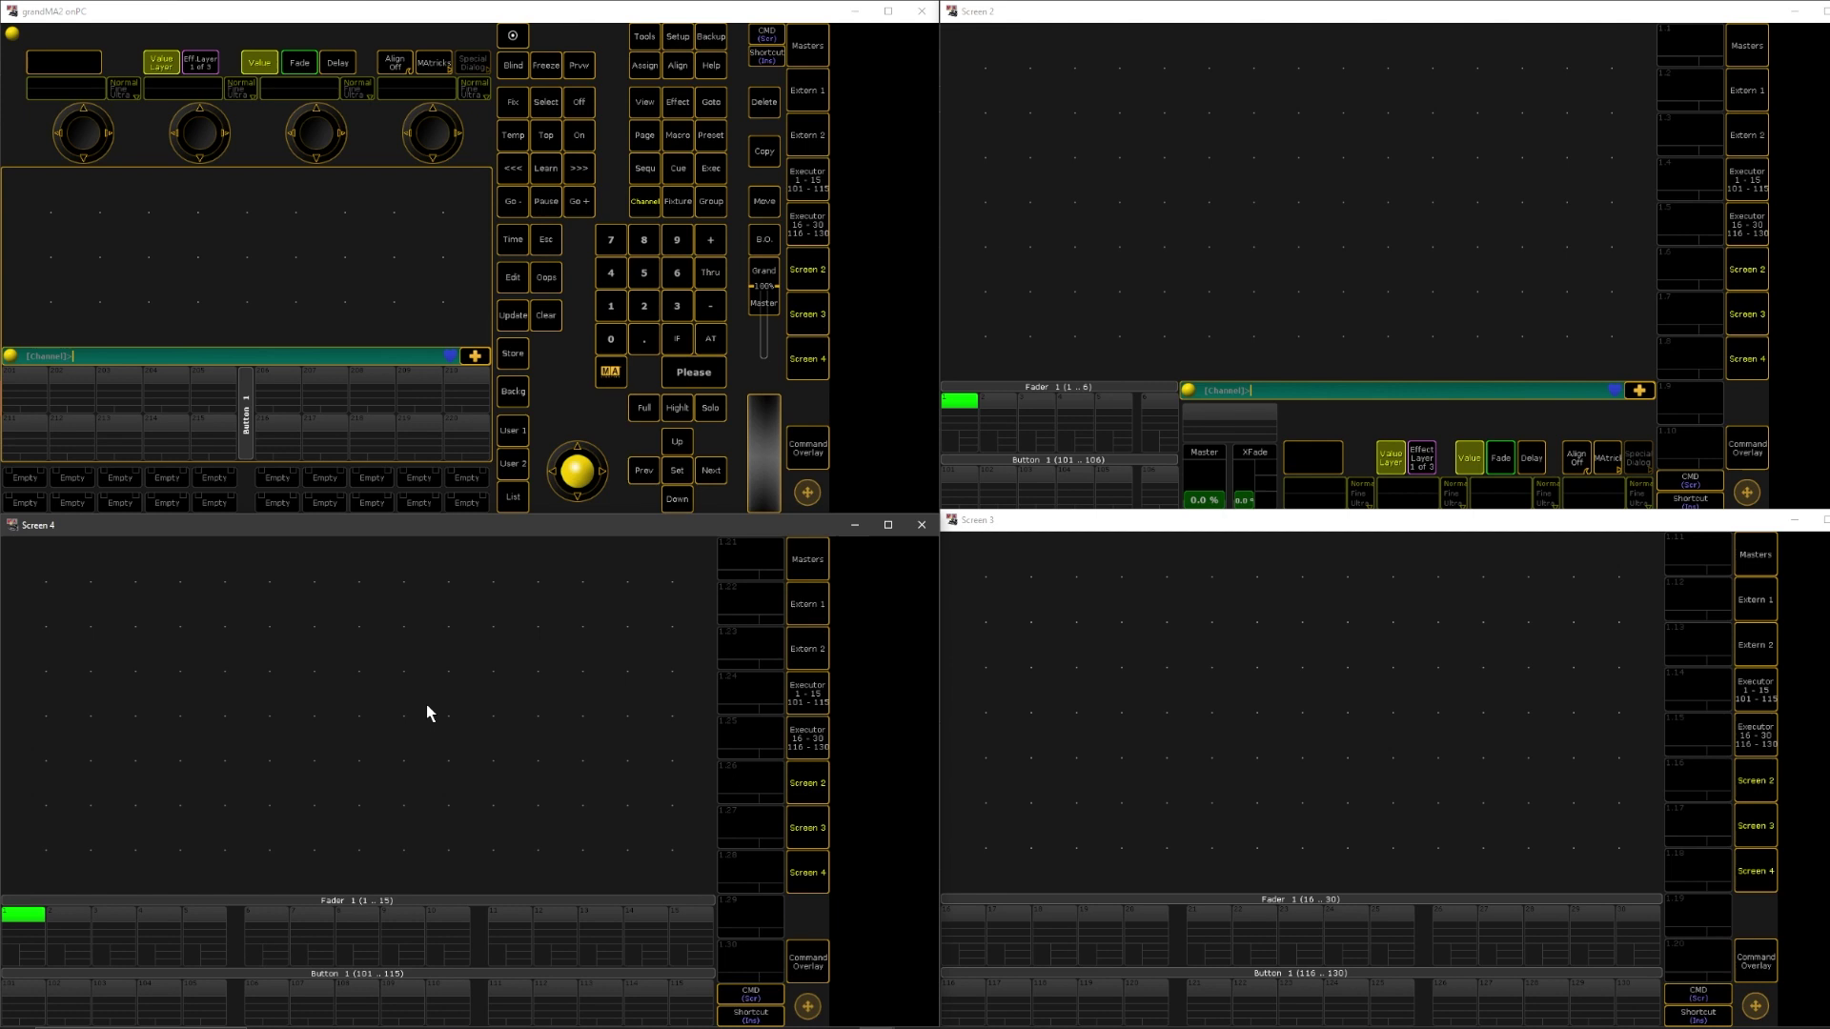
Store a one-cue sequence on executor 1.1 and rename Cue 1 to 'Marker Cue'
{"action": "left_click", "coordinate": [513, 354]}
{"action": "left_click", "coordinate": [42, 949]}
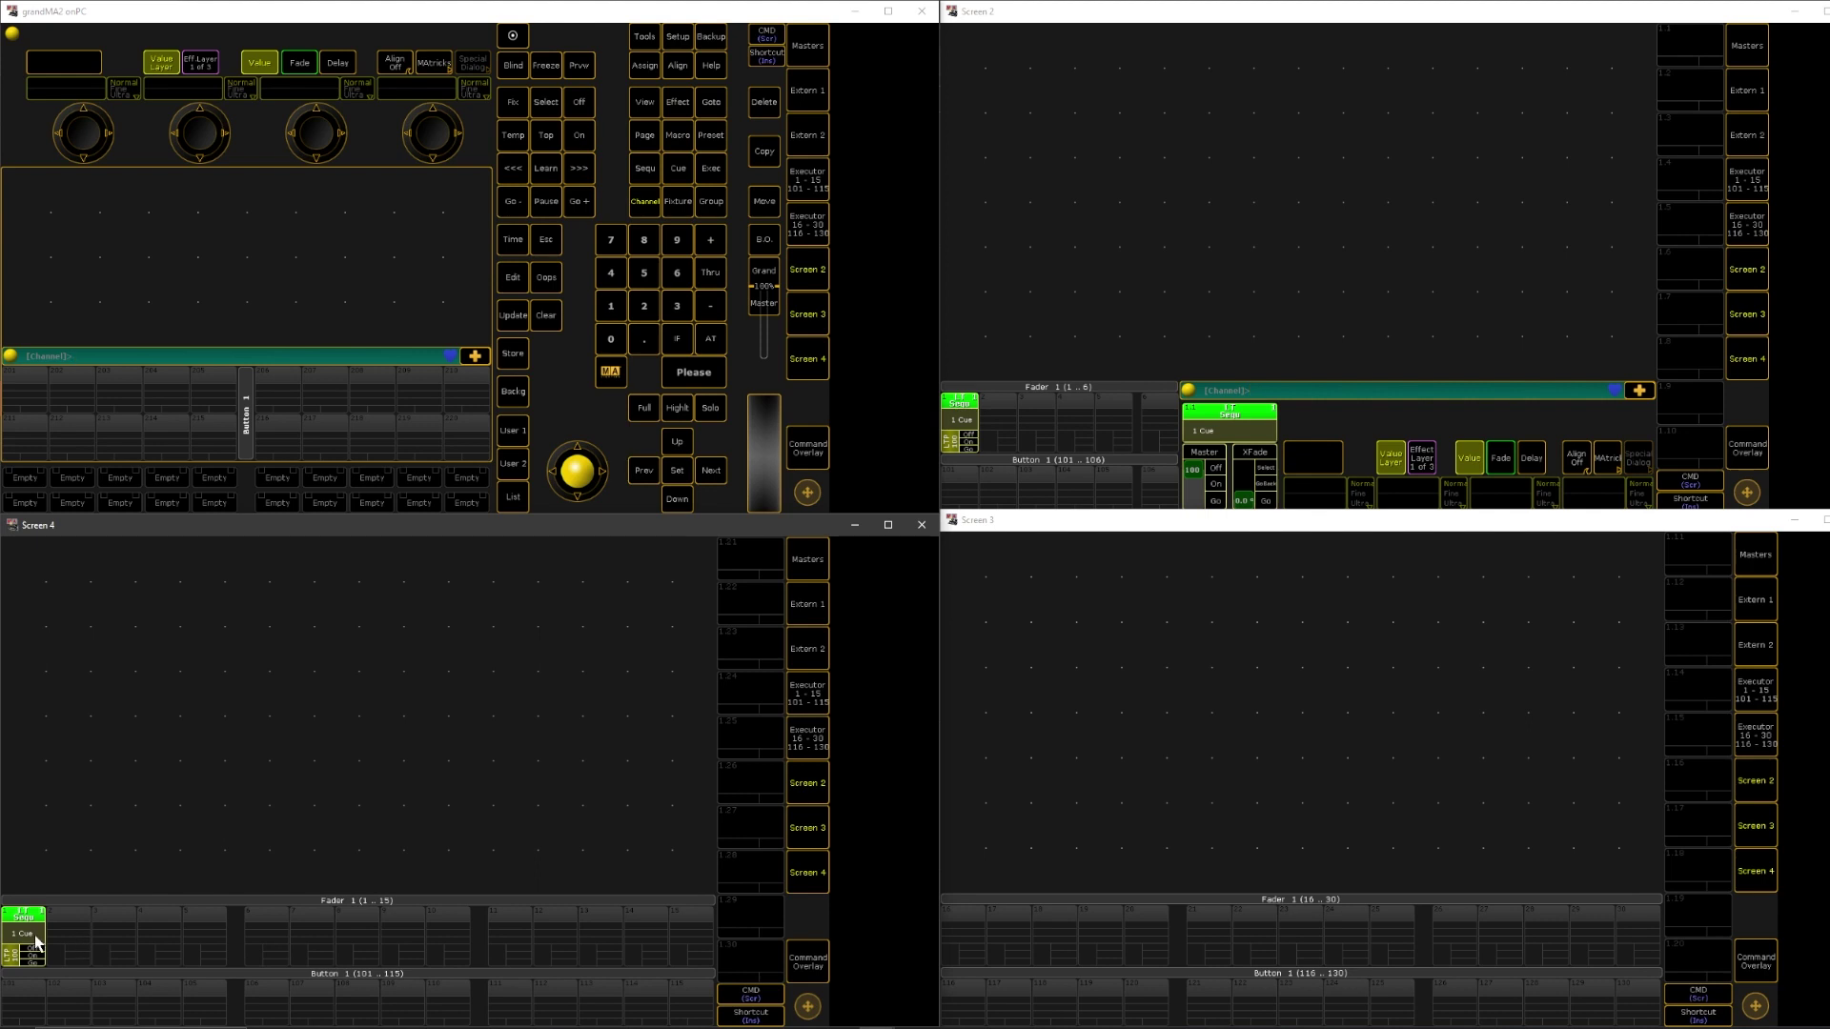
{"action": "left_click", "coordinate": [26, 939]}
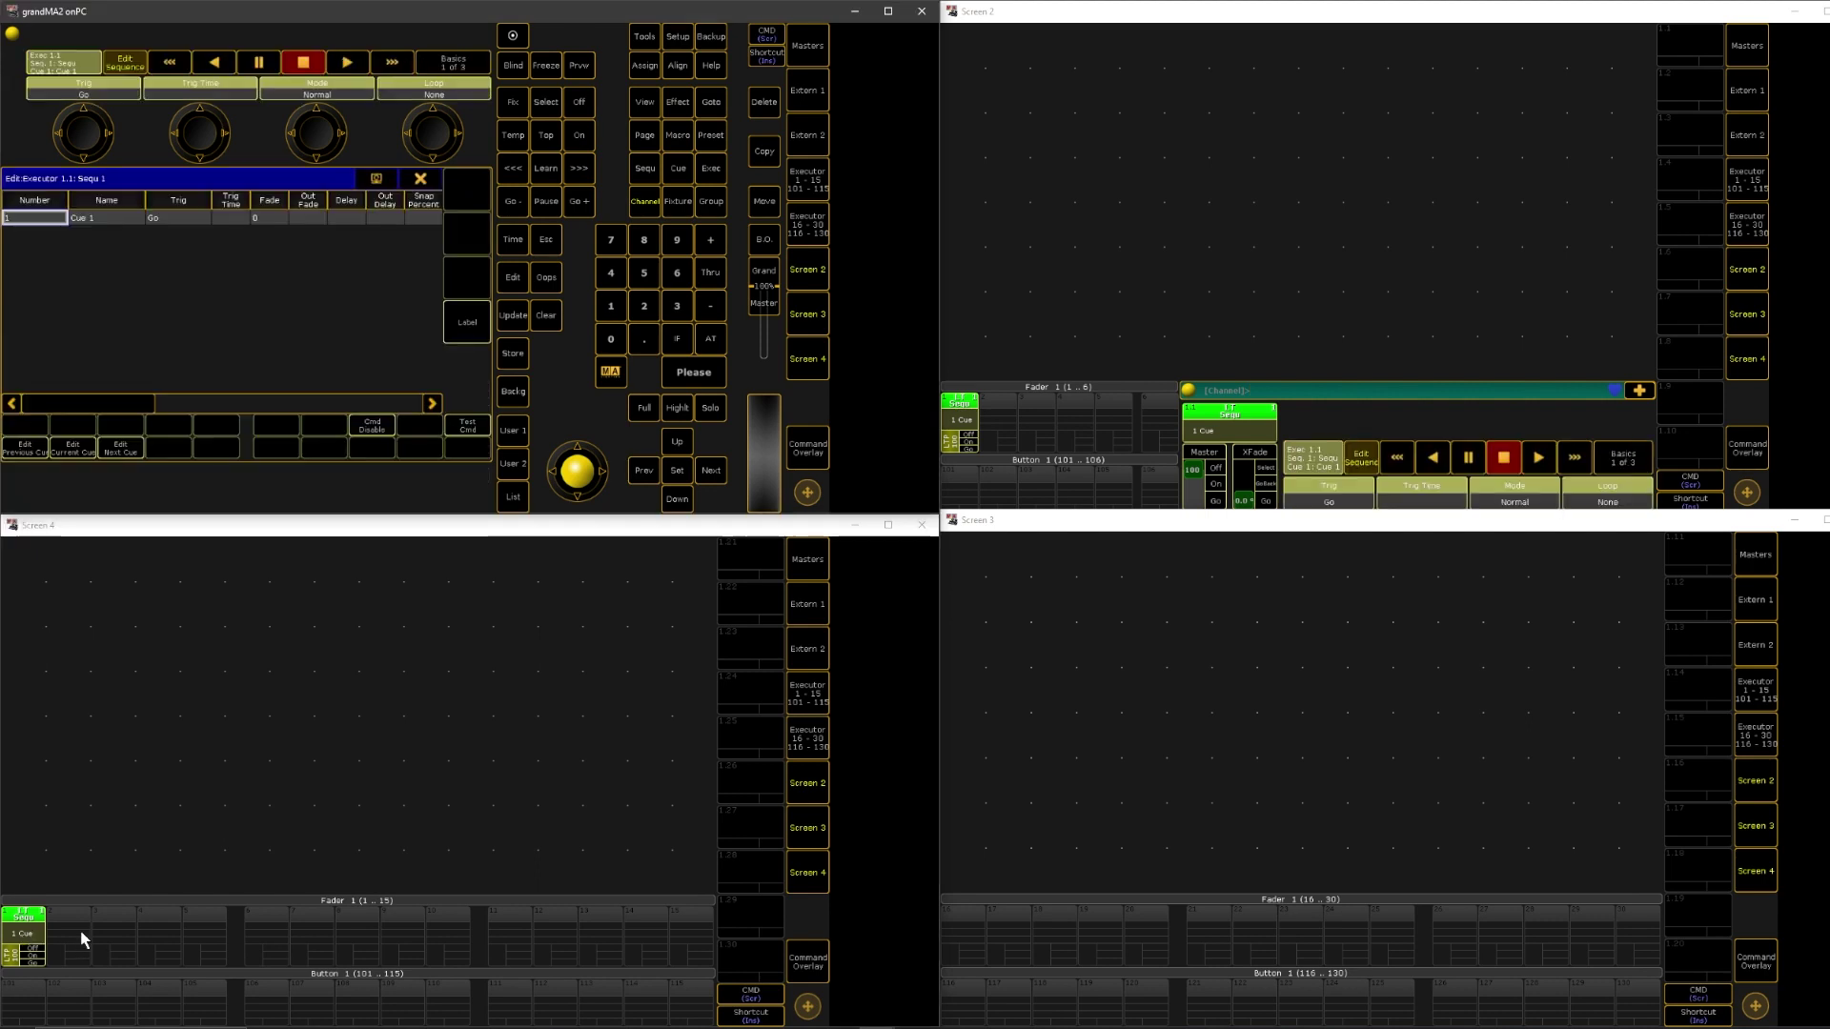
{"action": "left_click", "coordinate": [118, 218]}
{"action": "type", "text": "Marker Cue"}
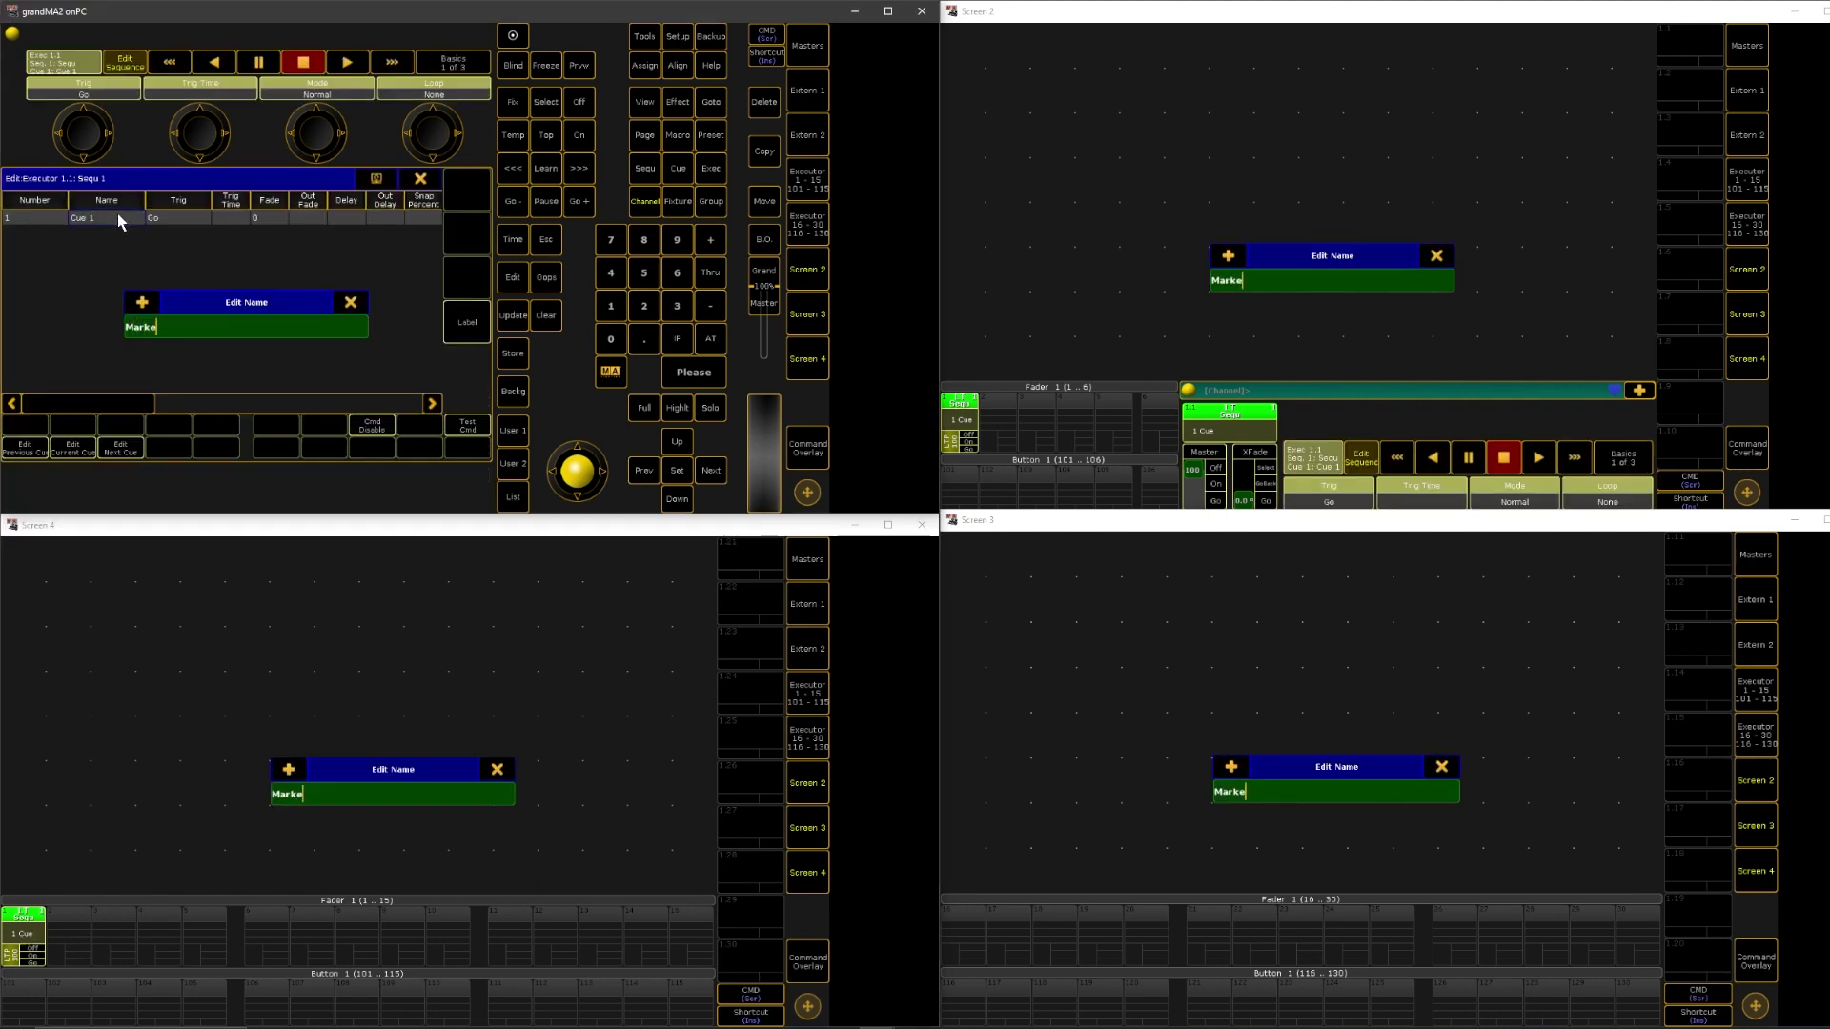
{"action": "key", "text": "Return"}
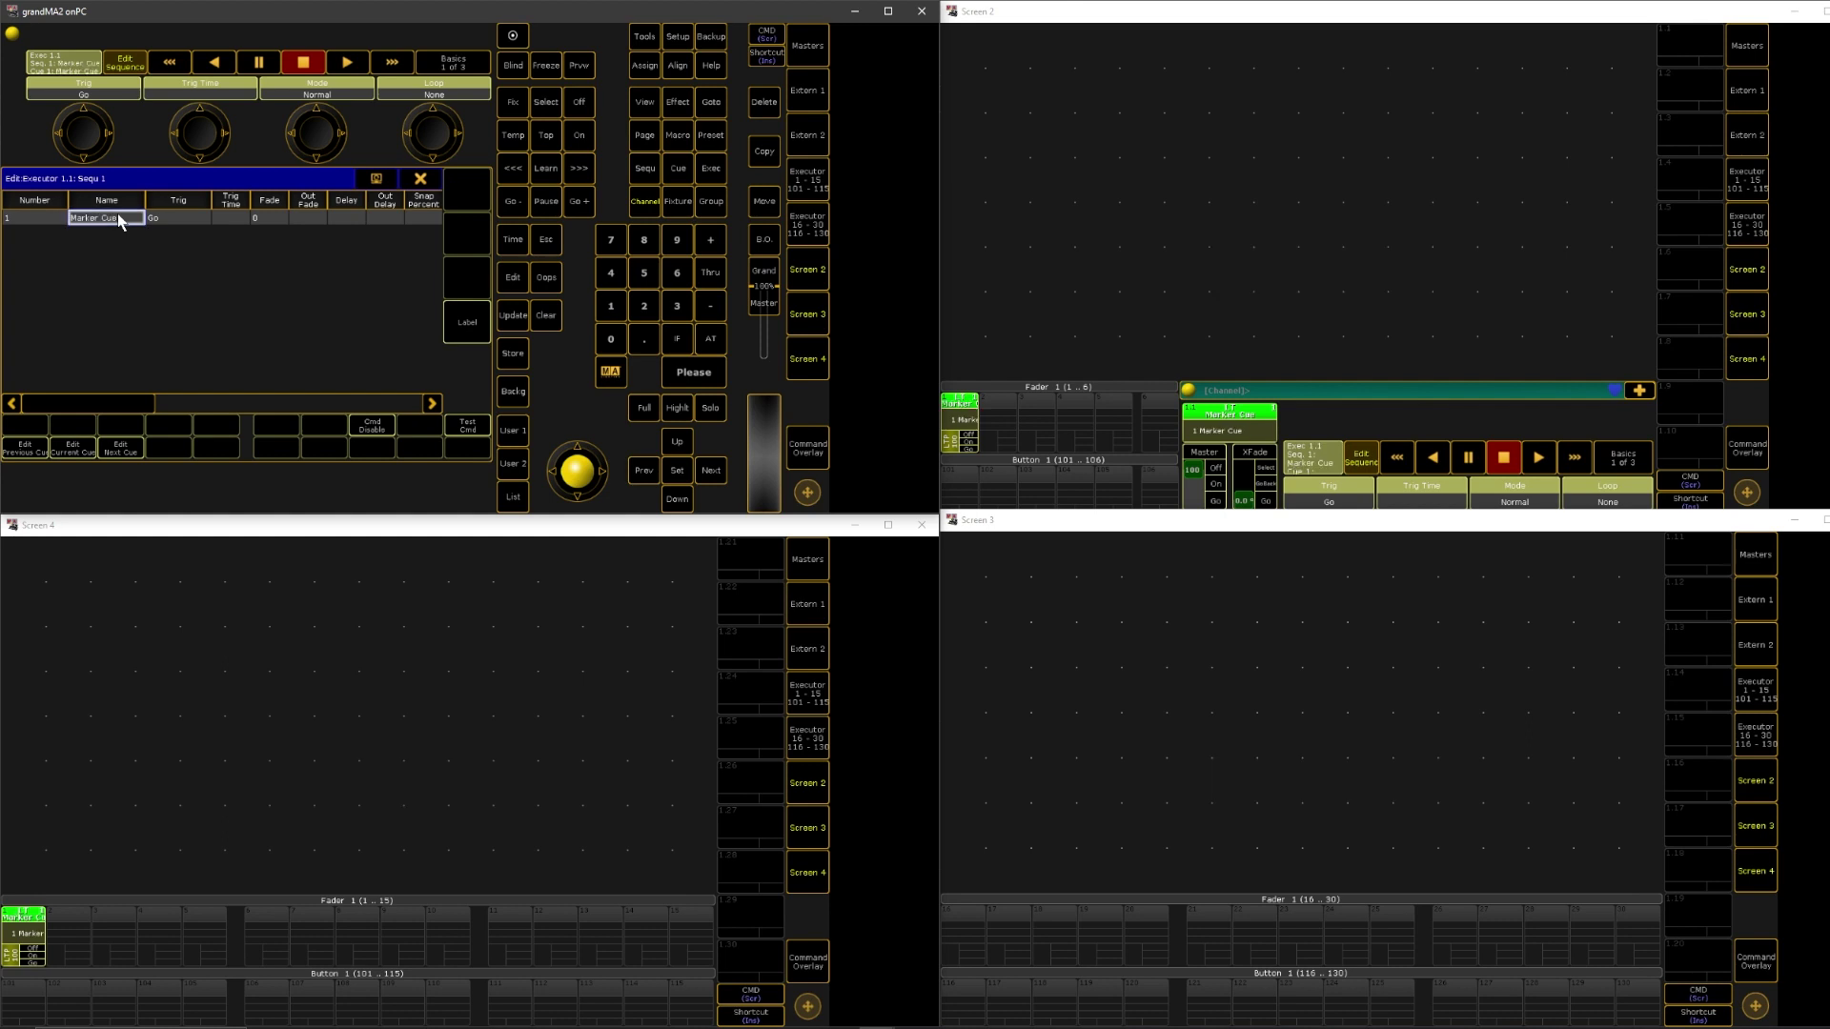
{"action": "left_click", "coordinate": [421, 180]}
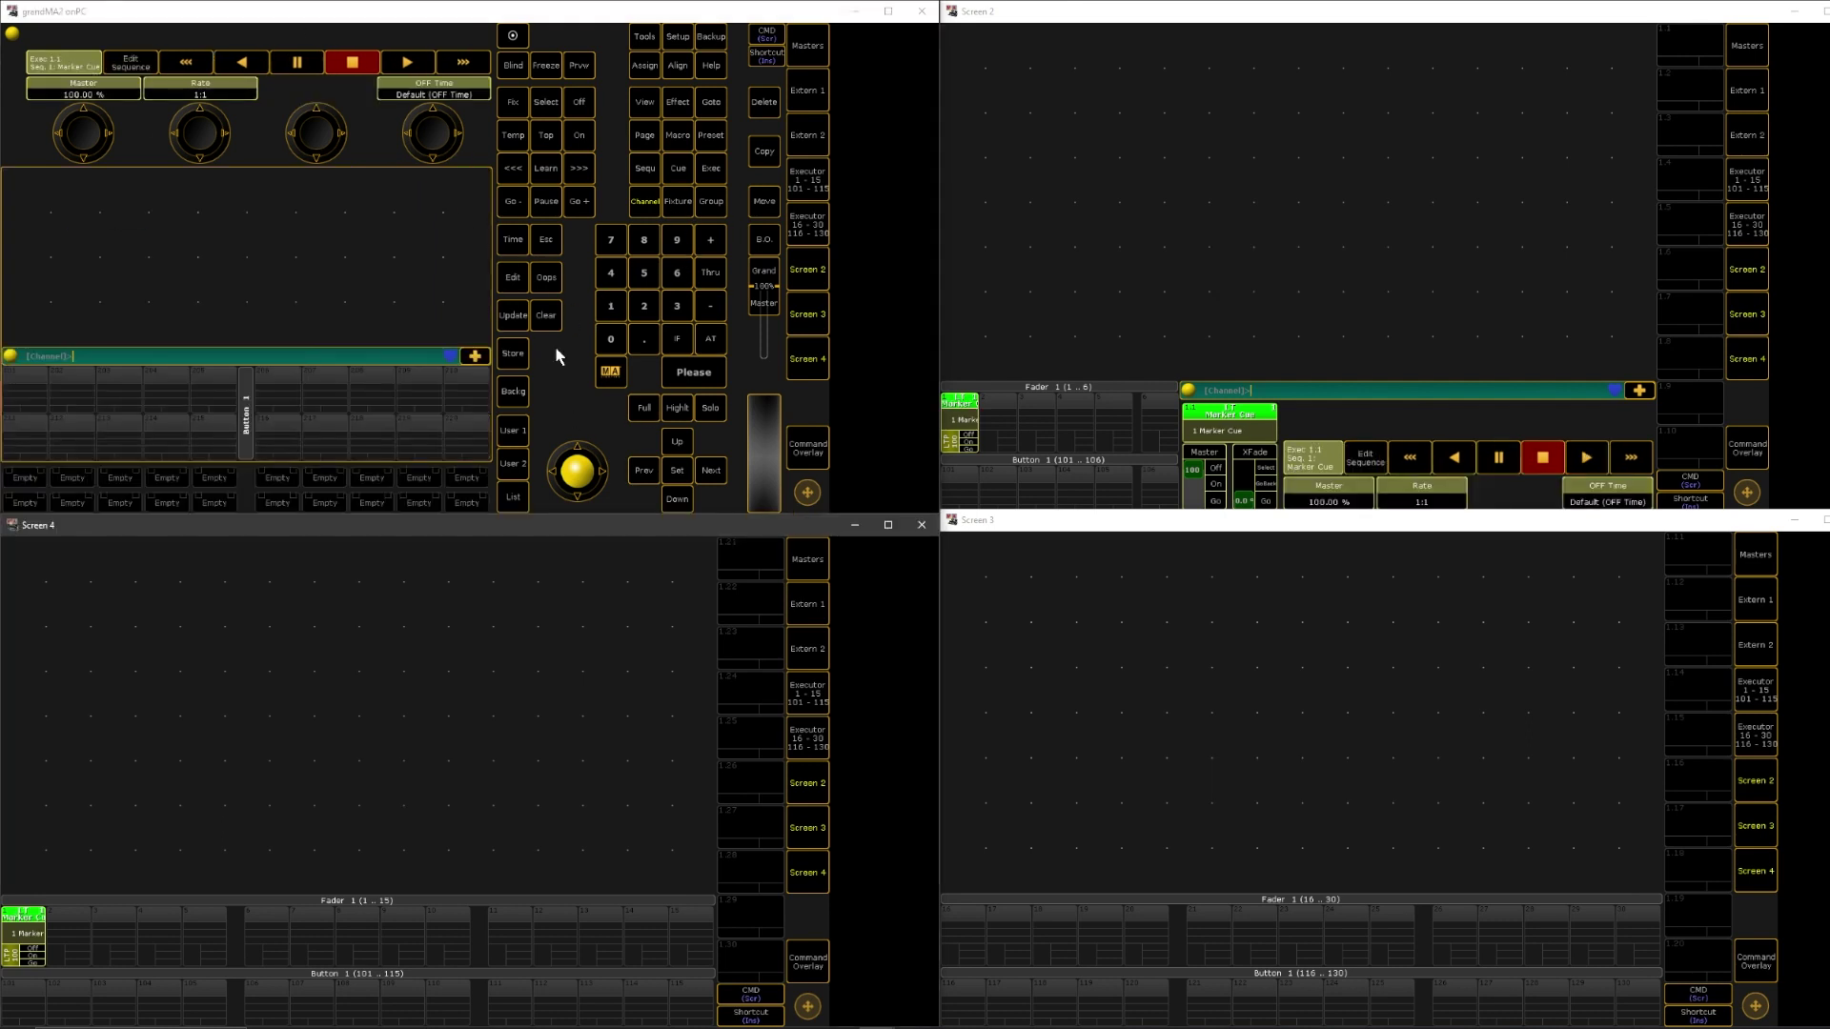
Store Cue 2 after Marker Cue on executor 1.1 and reopen its cue list at Cue 2
{"action": "left_click", "coordinate": [510, 358]}
{"action": "left_click", "coordinate": [21, 924]}
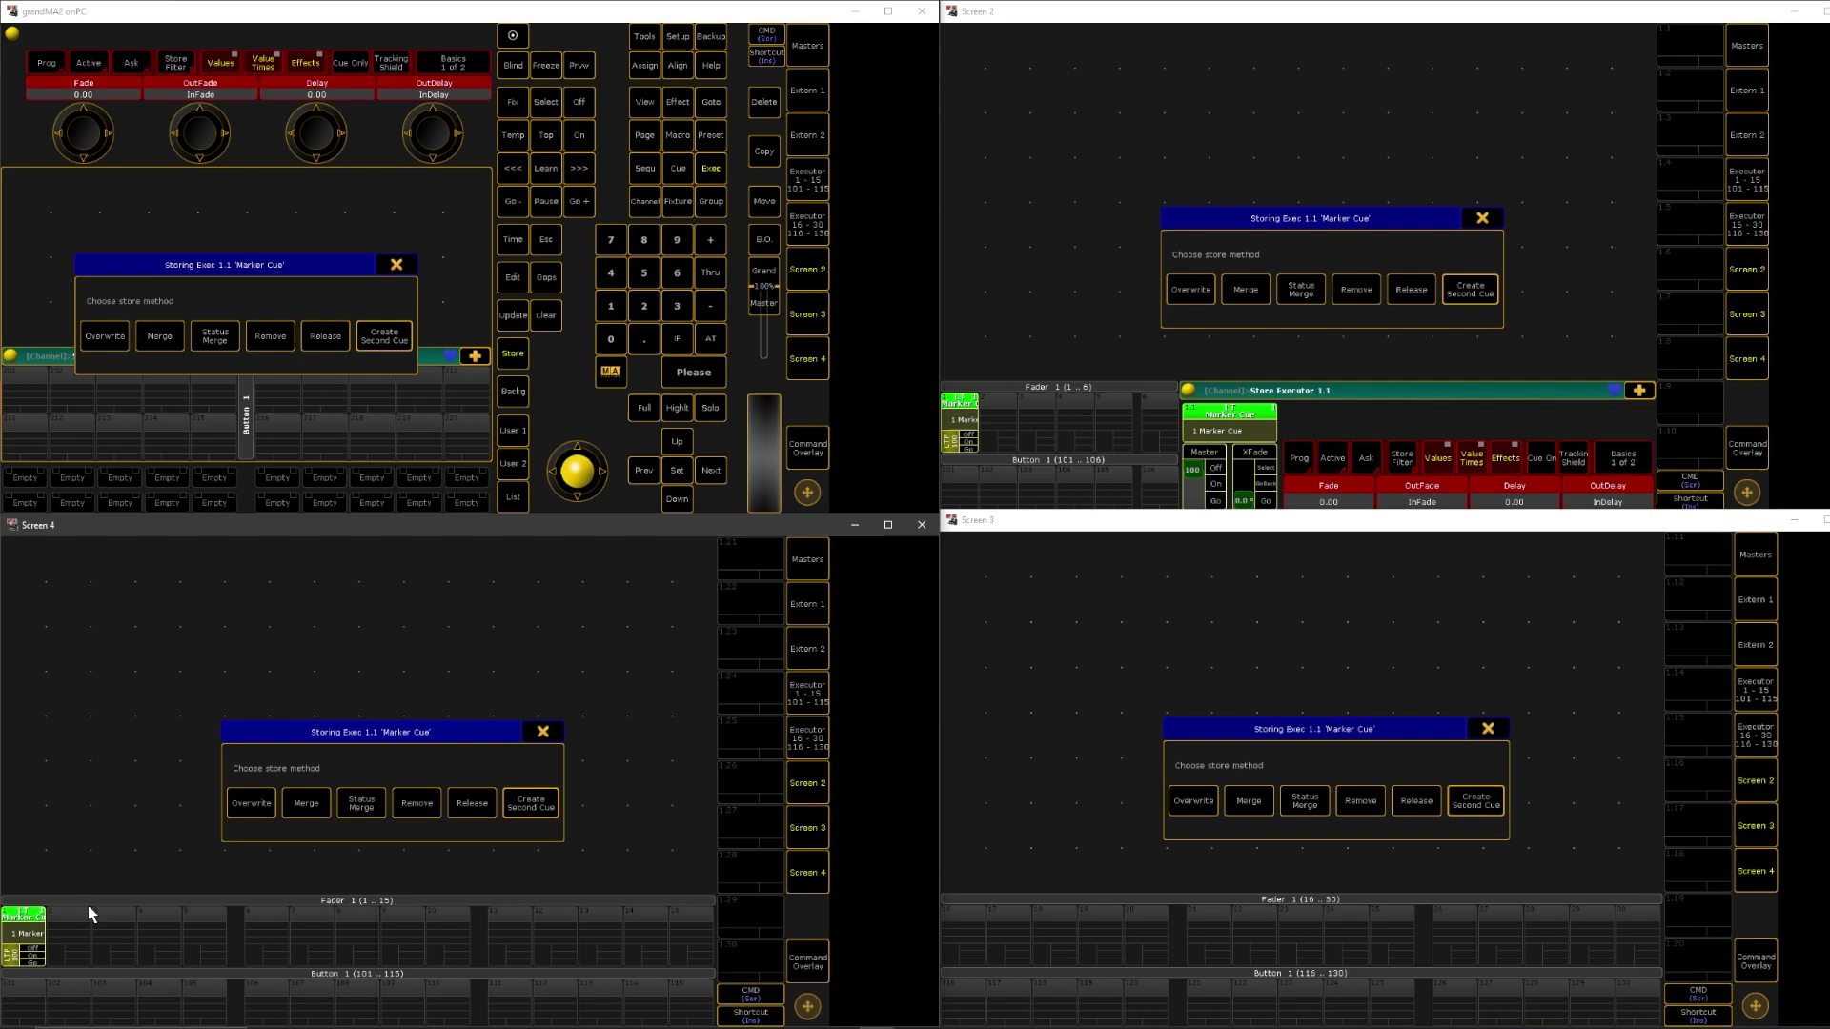
{"action": "left_click", "coordinate": [524, 815]}
{"action": "left_click", "coordinate": [28, 930]}
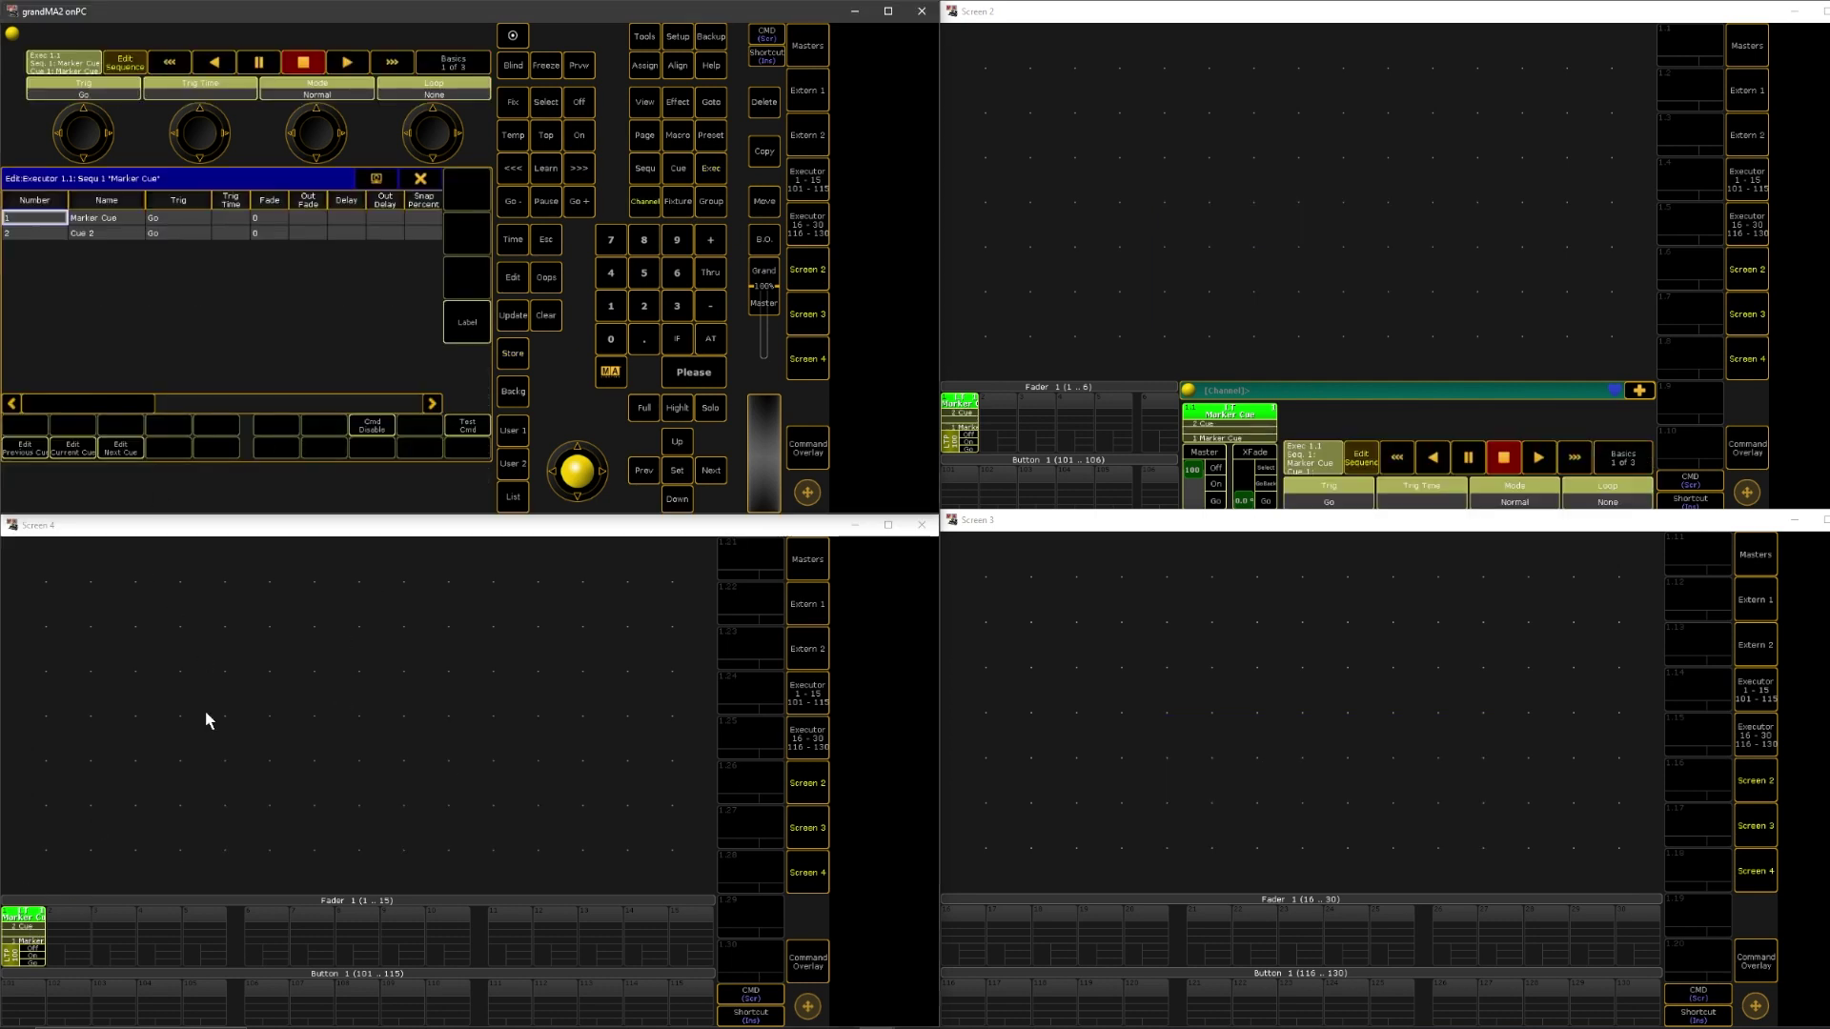
{"action": "left_click", "coordinate": [99, 235]}
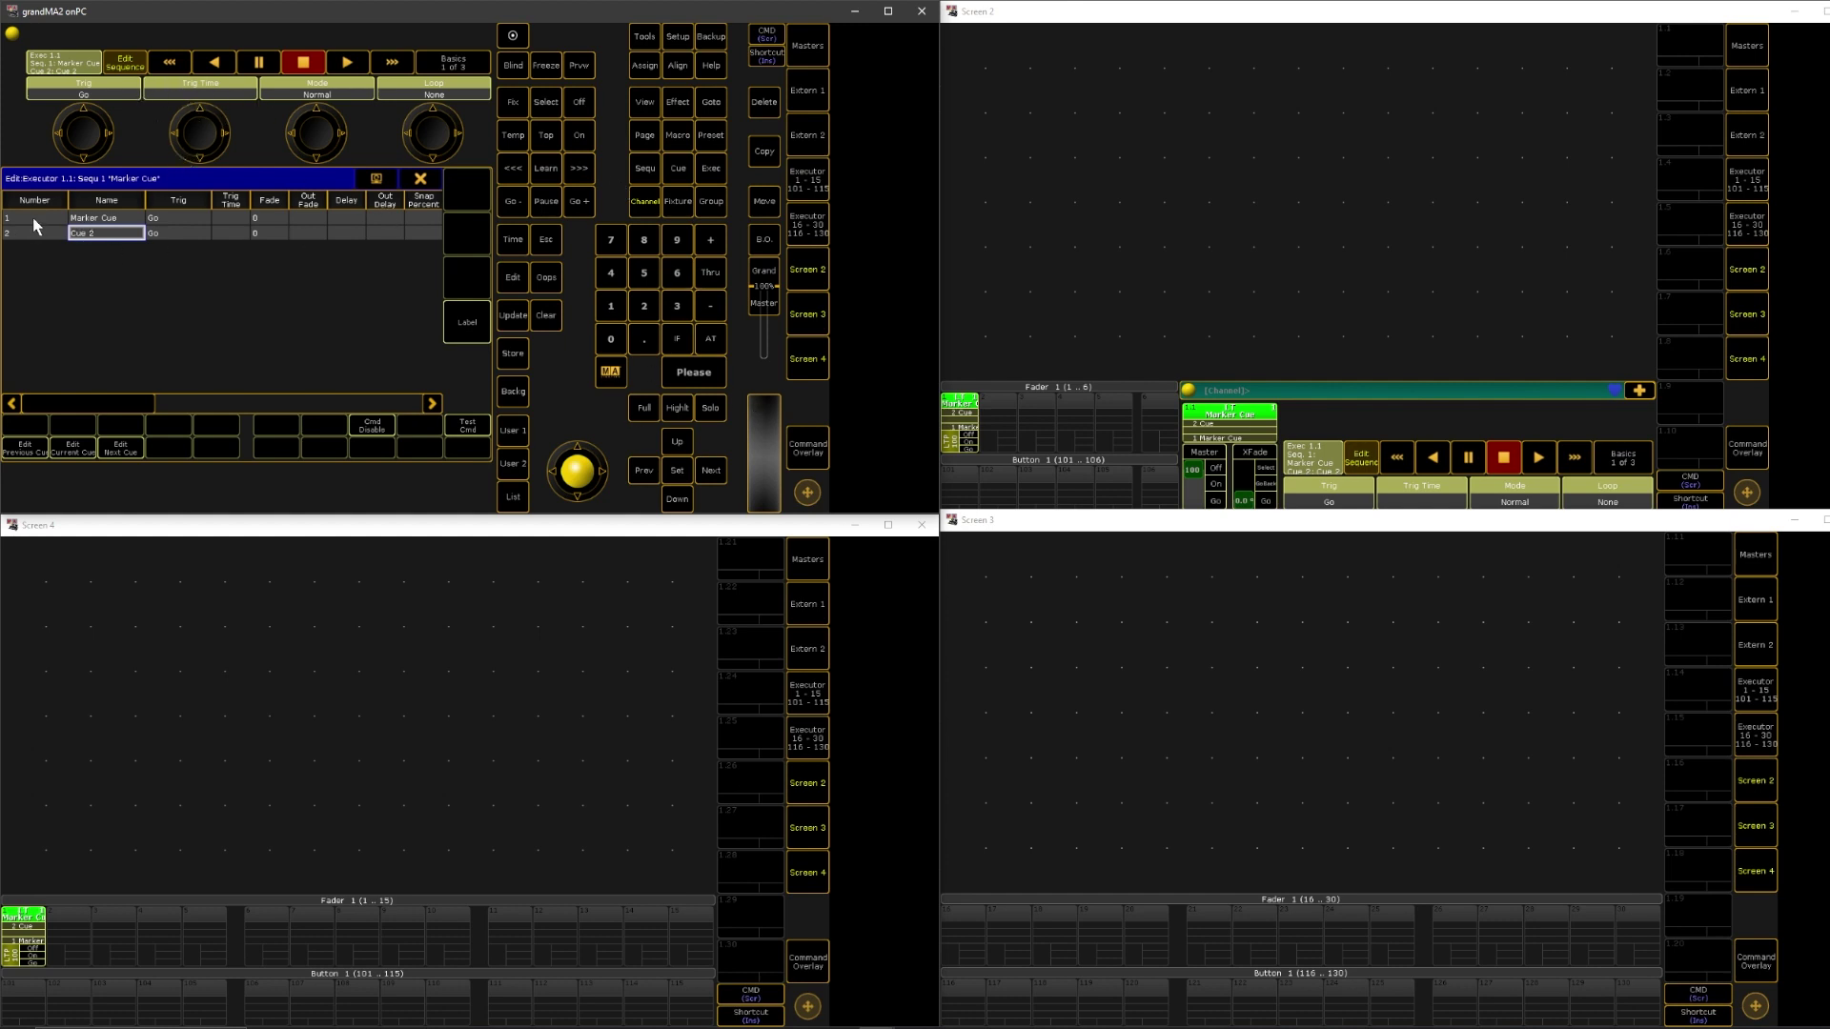
{"action": "left_click", "coordinate": [103, 221]}
{"action": "left_click", "coordinate": [103, 221]}
{"action": "double_click", "coordinate": [74, 234]}
Store a new sequence onto empty executor 1.8 and close executor 1.1's cue list
{"action": "left_click", "coordinate": [513, 352]}
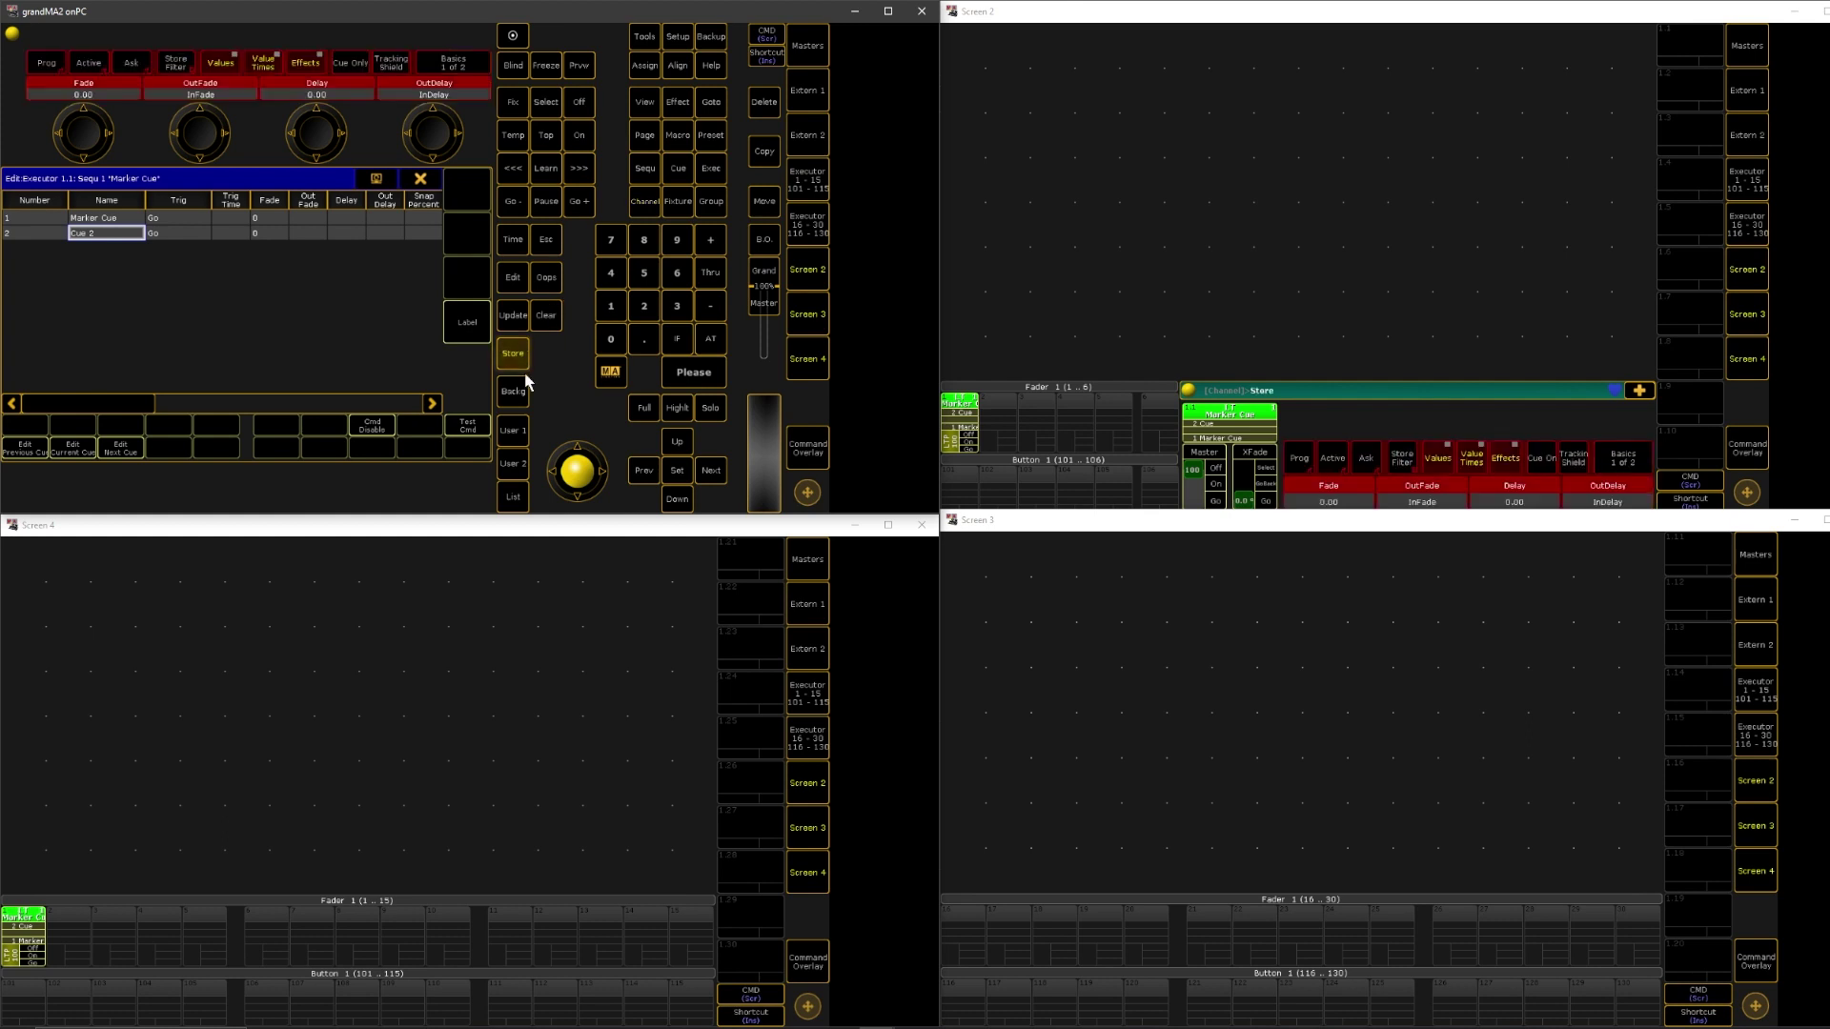
{"action": "left_click", "coordinate": [357, 920]}
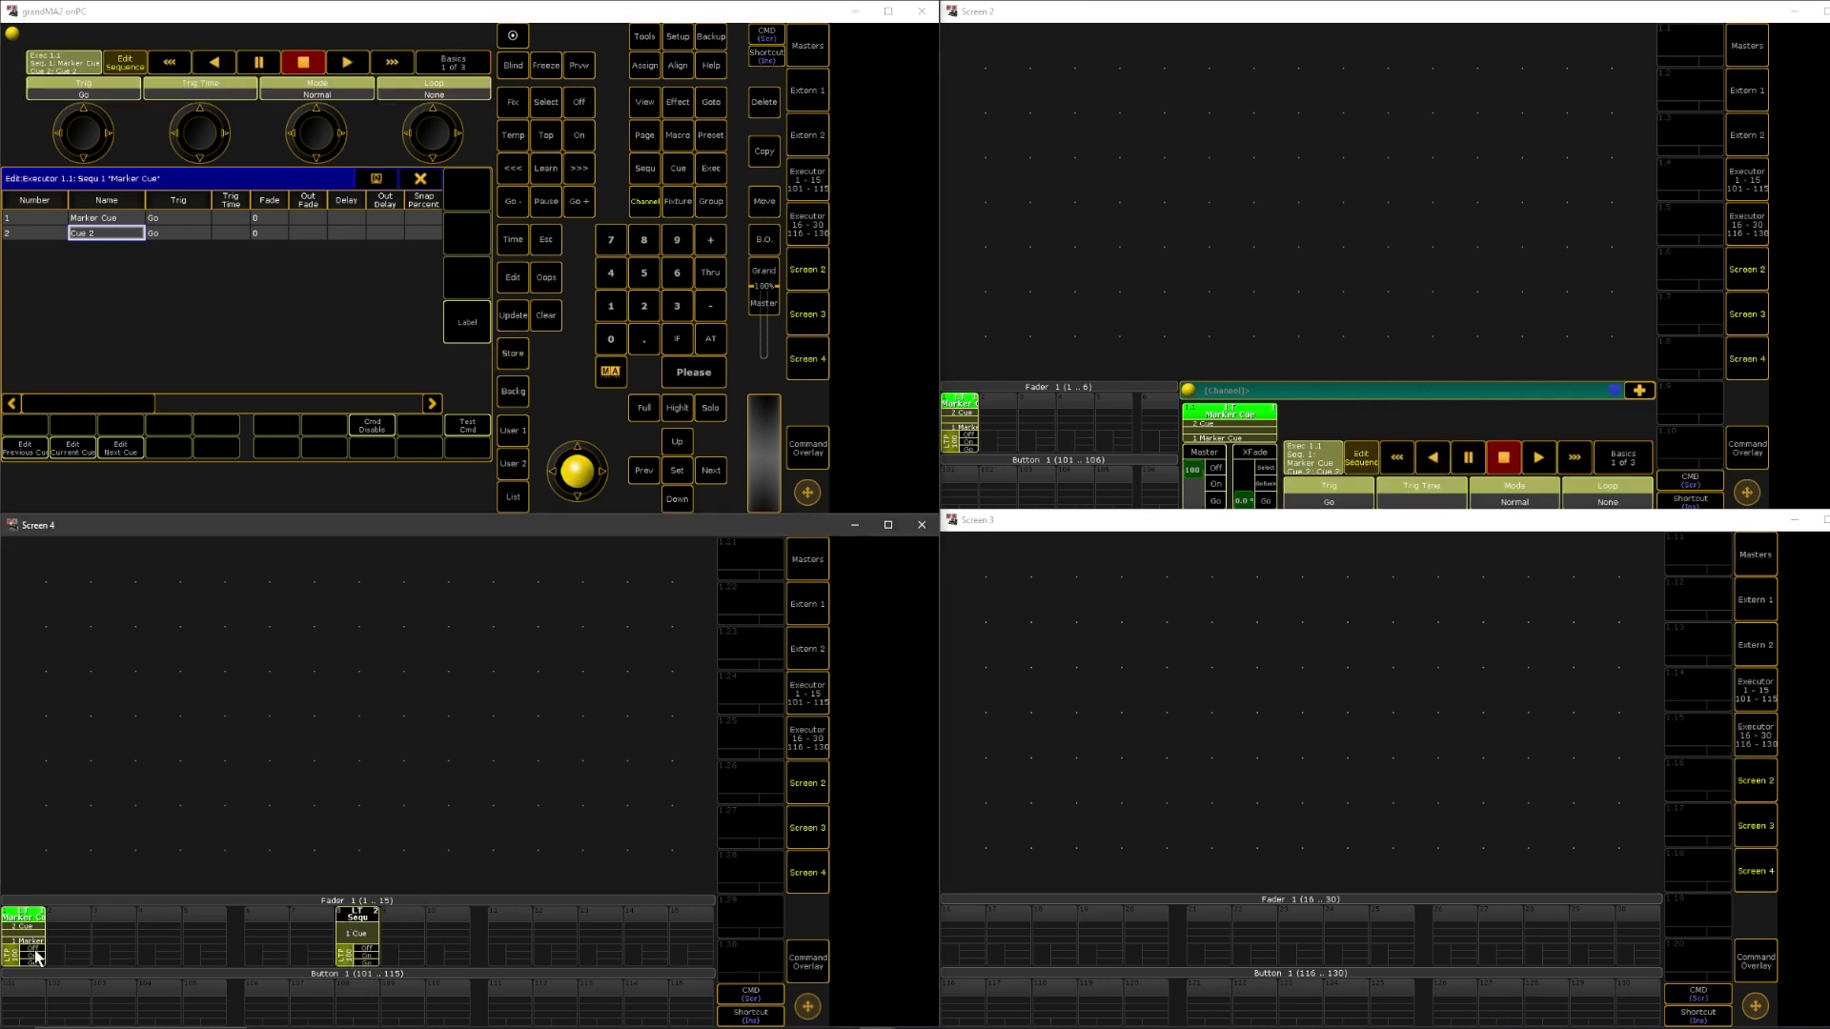
{"action": "left_click", "coordinate": [420, 179]}
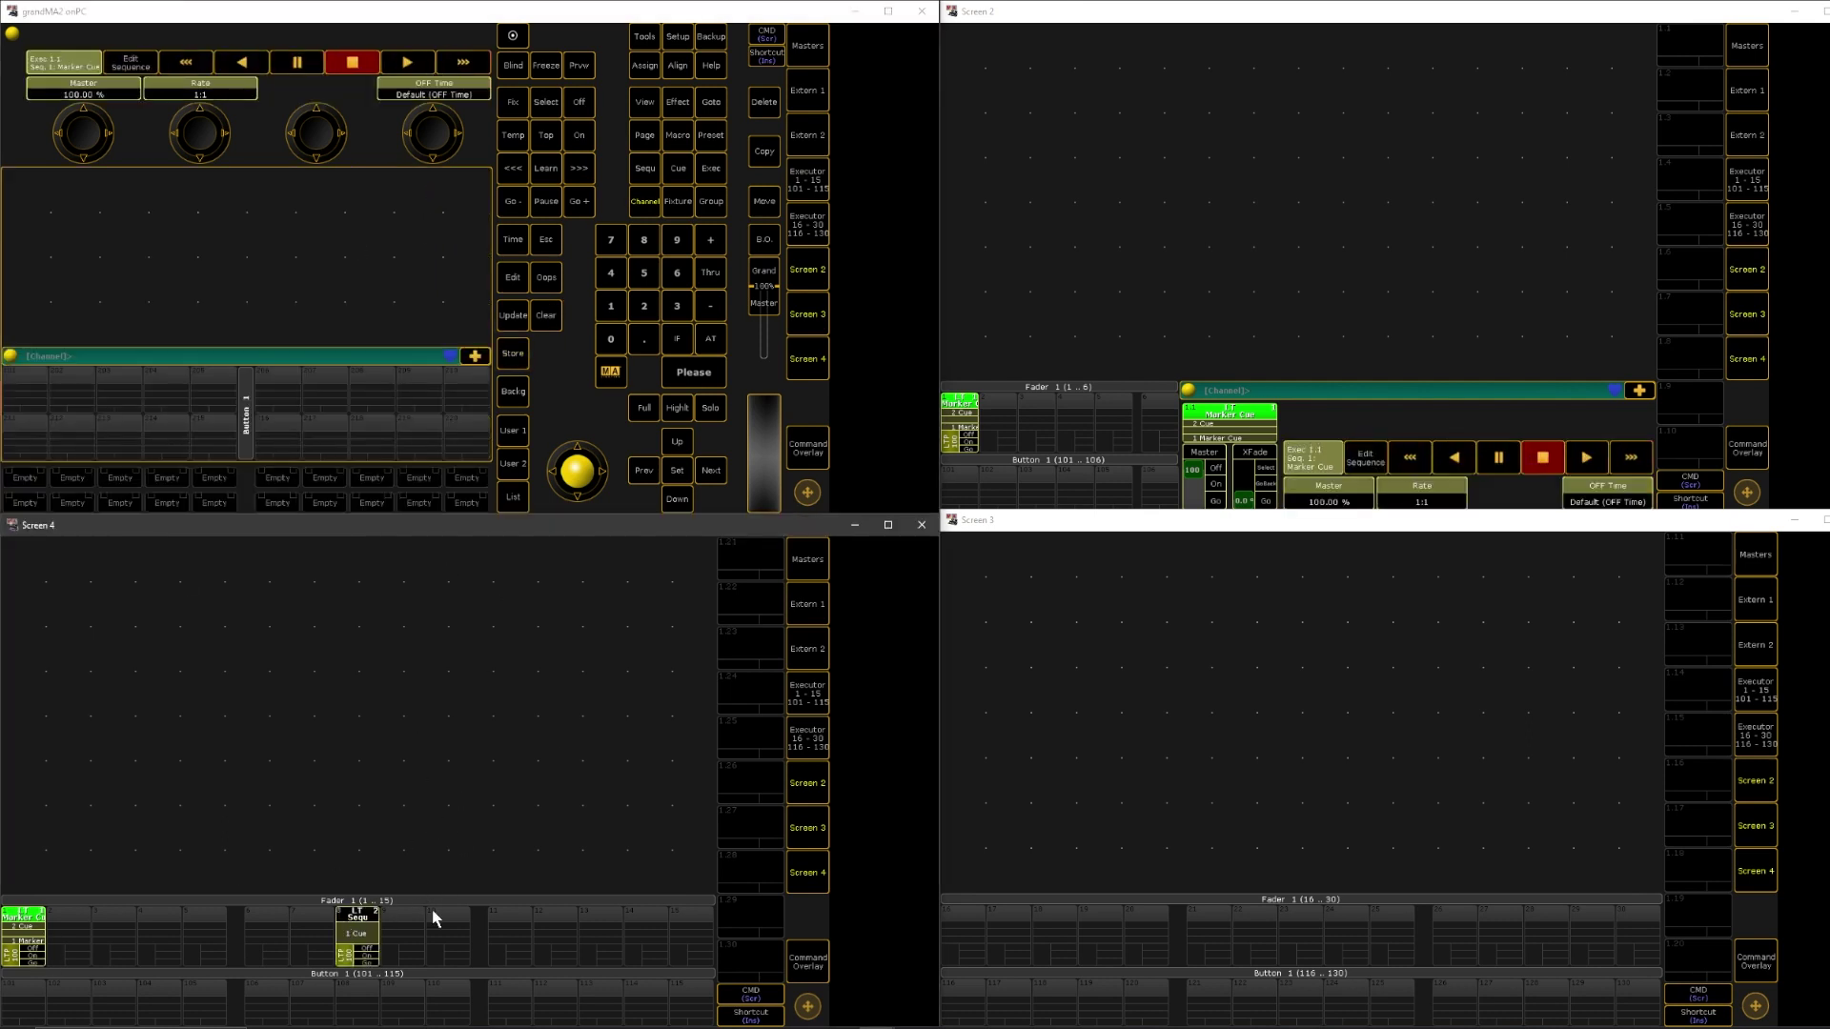
Rename Cue 1 of executor 1.8's sequence to 'First Look'
{"action": "left_click", "coordinate": [366, 950]}
{"action": "left_click", "coordinate": [110, 219]}
{"action": "left_click", "coordinate": [111, 219]}
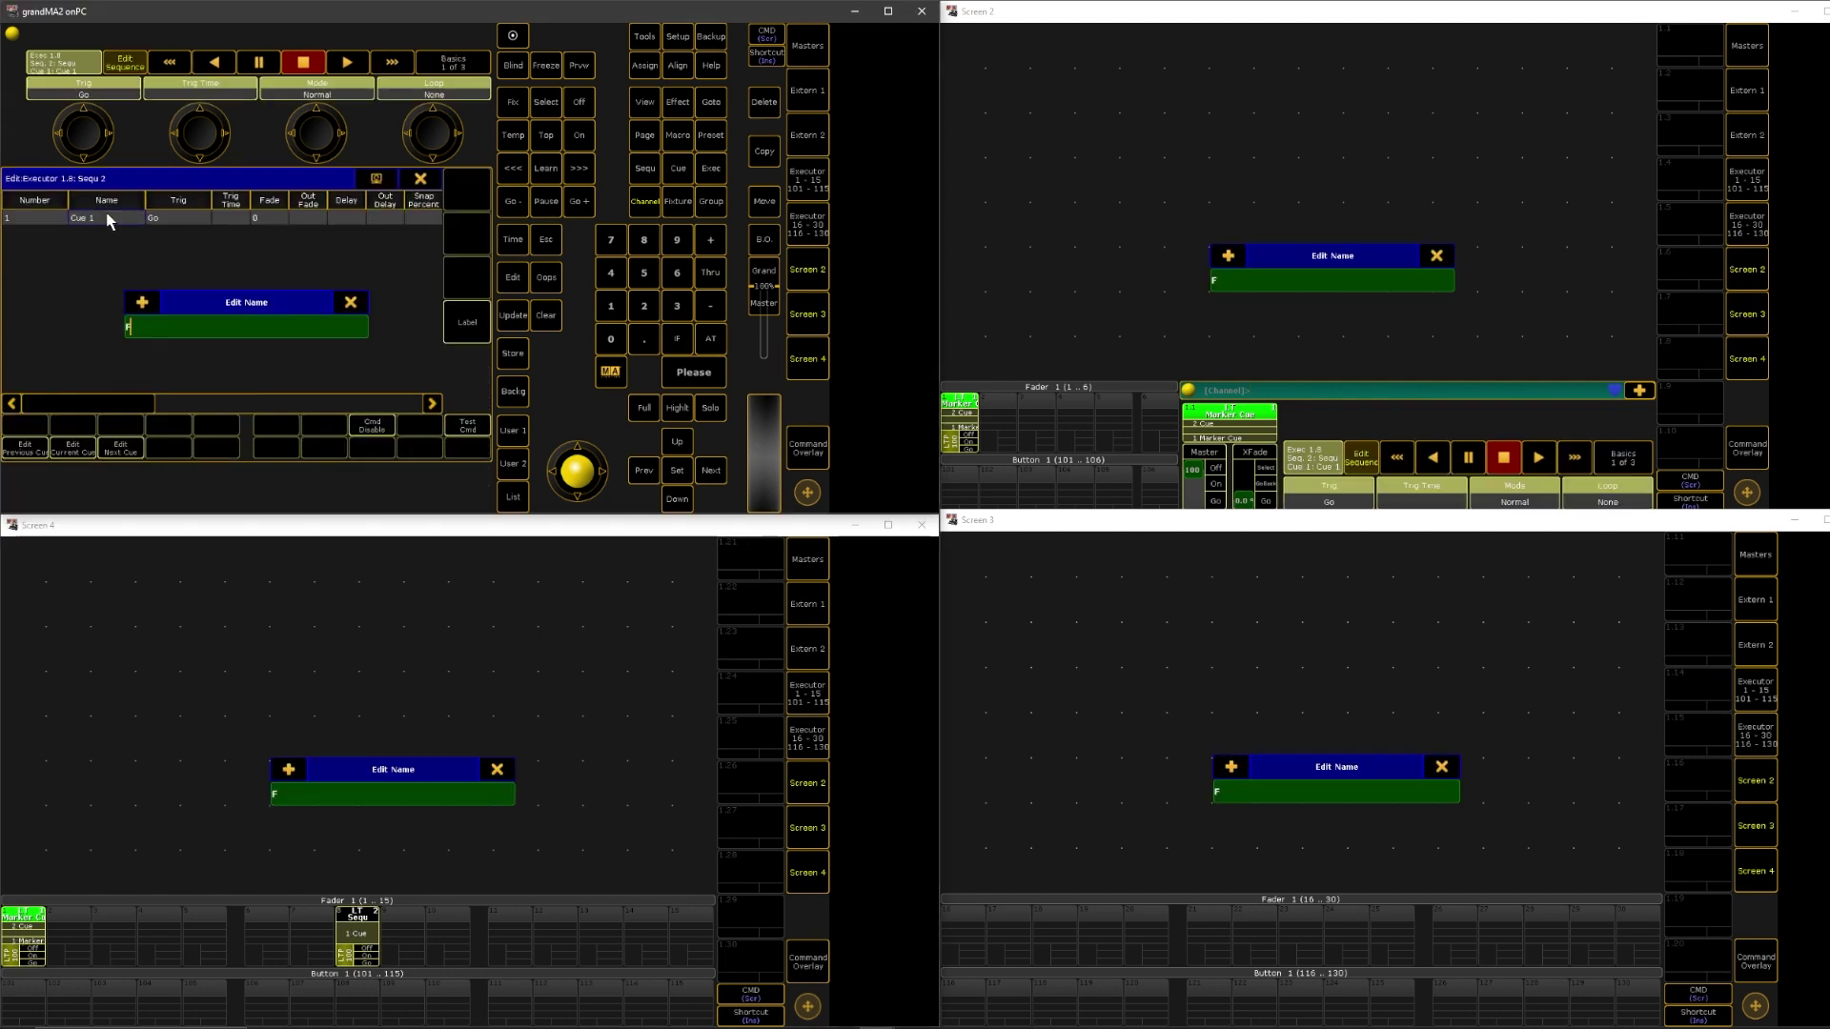
{"action": "type", "text": "First Look"}
{"action": "key", "text": "Return"}
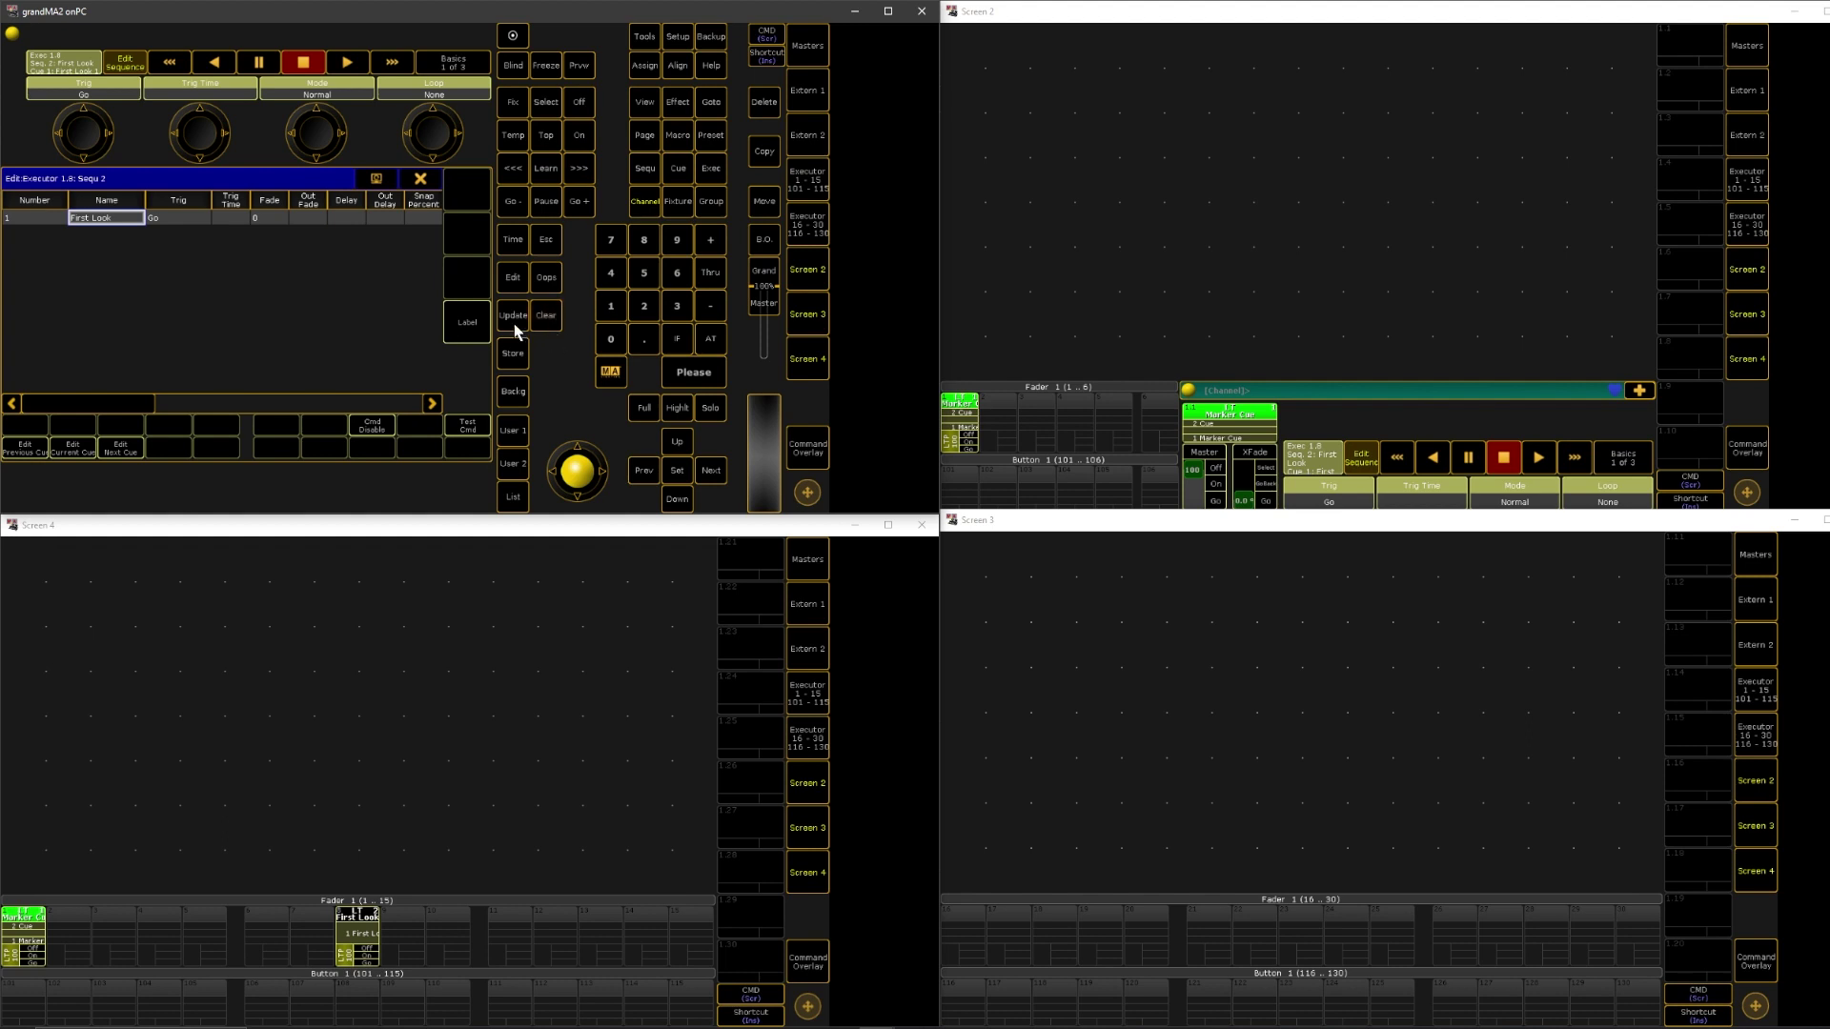
Select executor 1.8 with the Select Exec 1.8 command
{"action": "left_click", "coordinate": [1296, 395]}
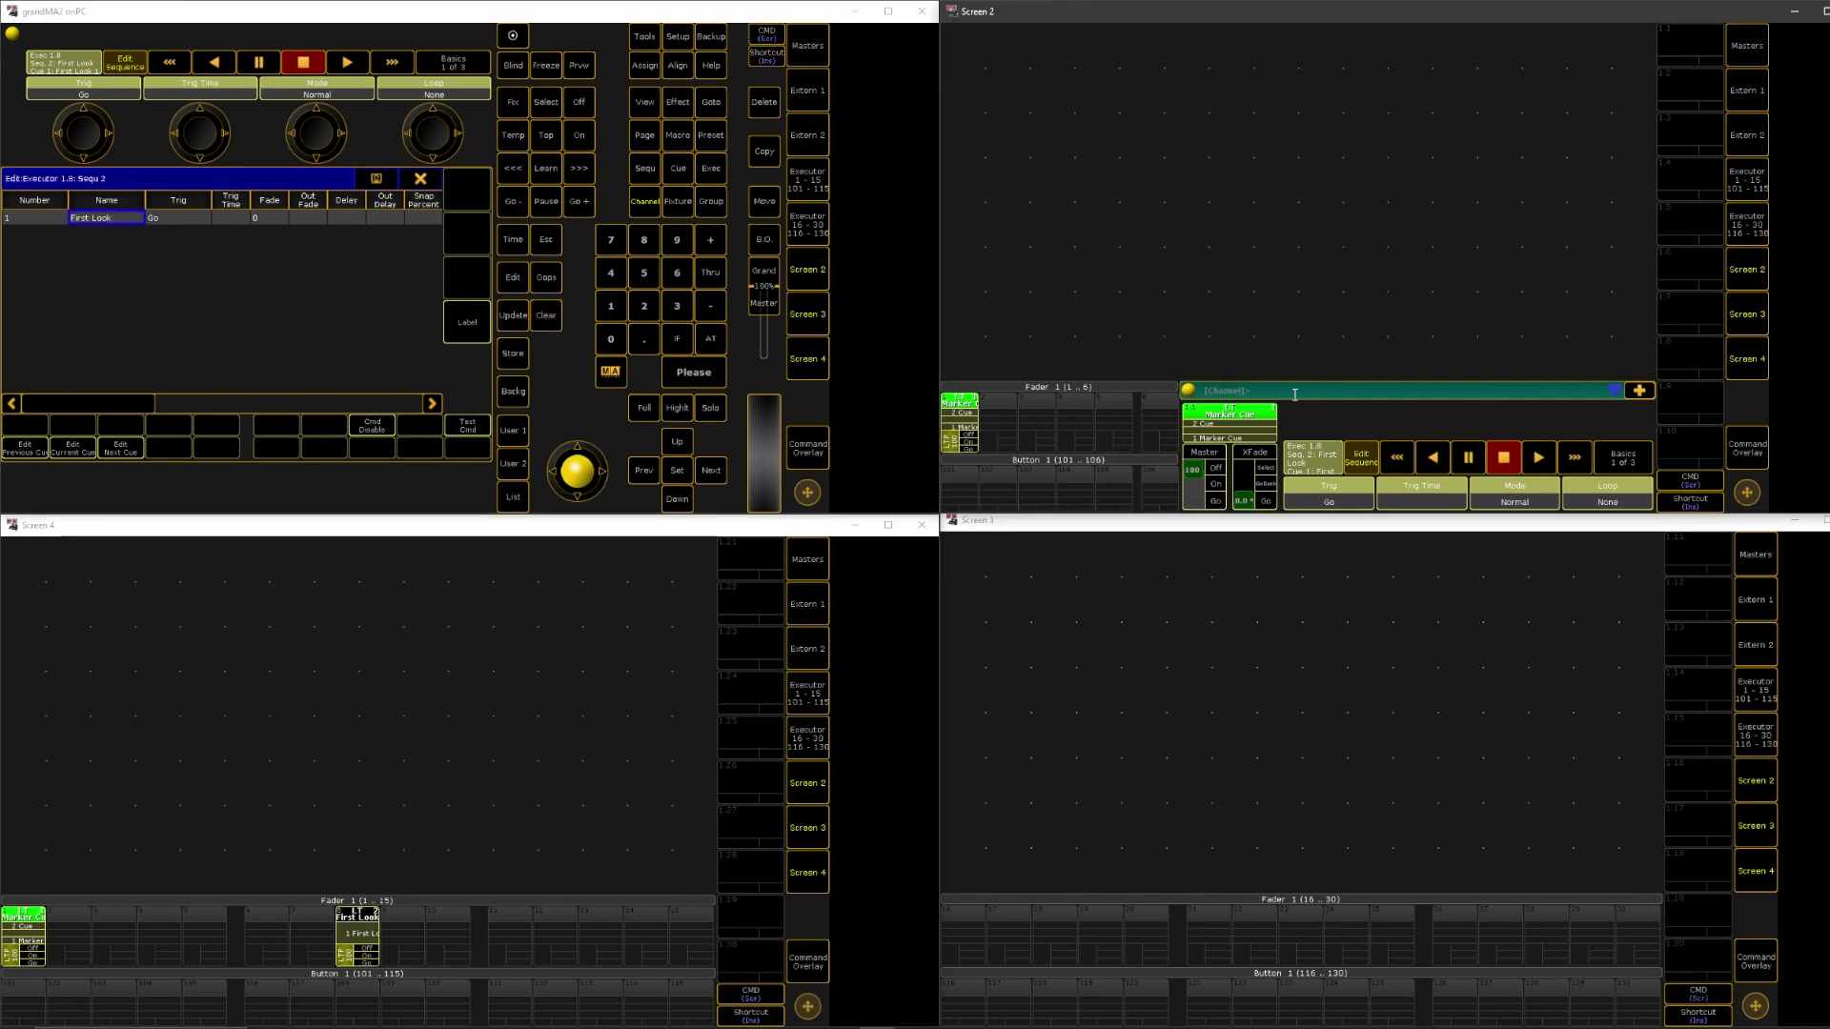
{"action": "type", "text": "seleect exec"}
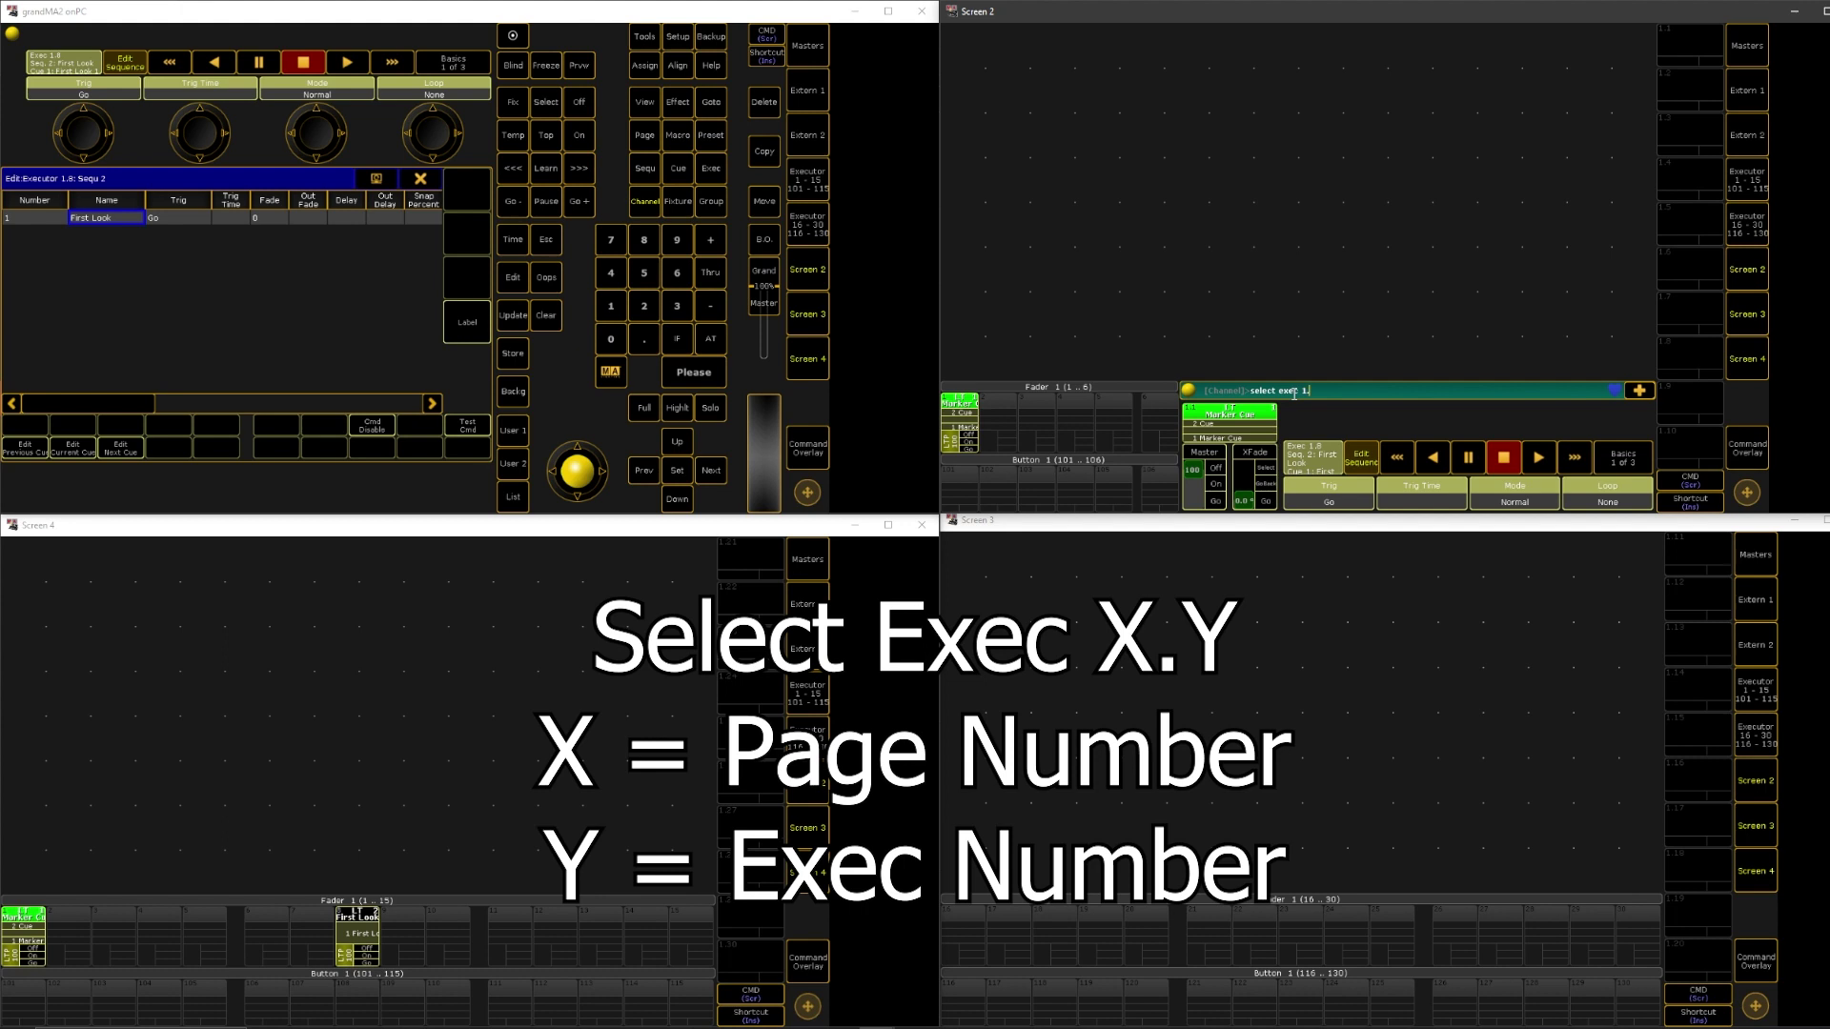
{"action": "type", "text": "1.8"}
{"action": "key", "text": "Return"}
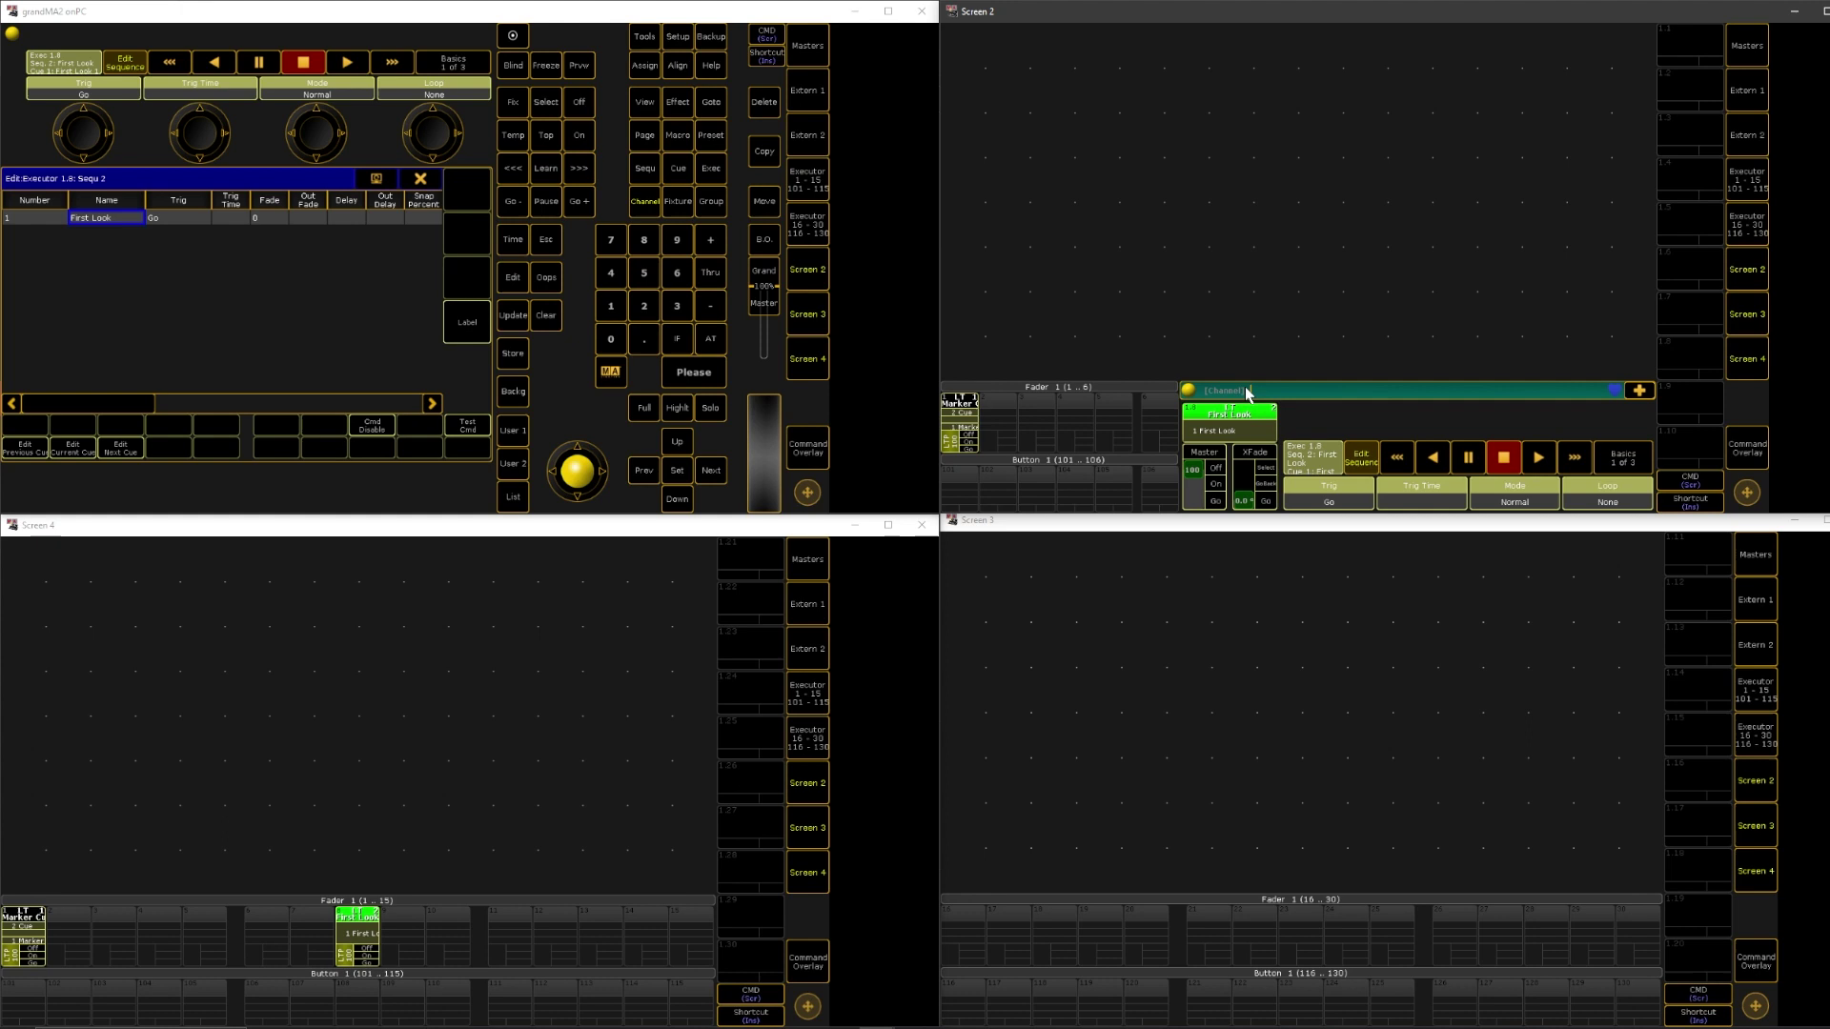
Store cue 0.5 with Store Cue 0.5 and name it 'Marker Cue'
{"action": "type", "text": "tore cue 0.5"}
{"action": "key", "text": "Return"}
{"action": "left_click", "coordinate": [1256, 308]}
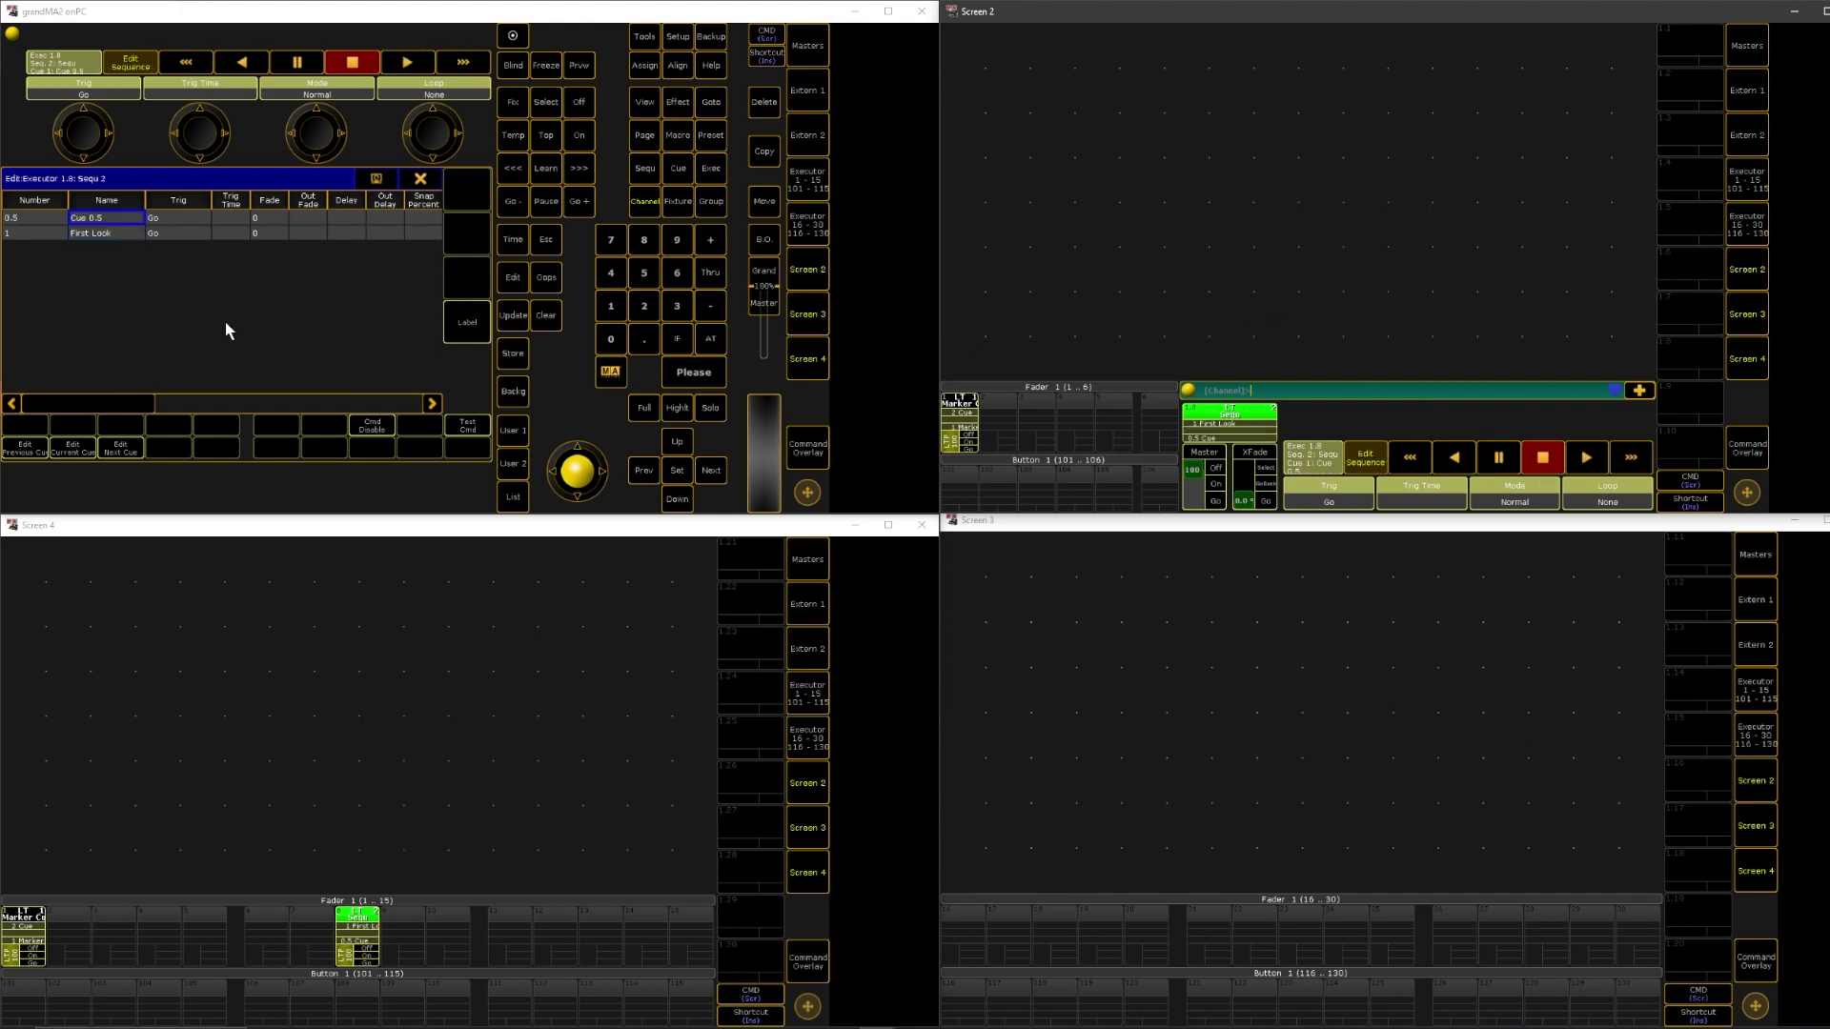
{"action": "left_click", "coordinate": [26, 242]}
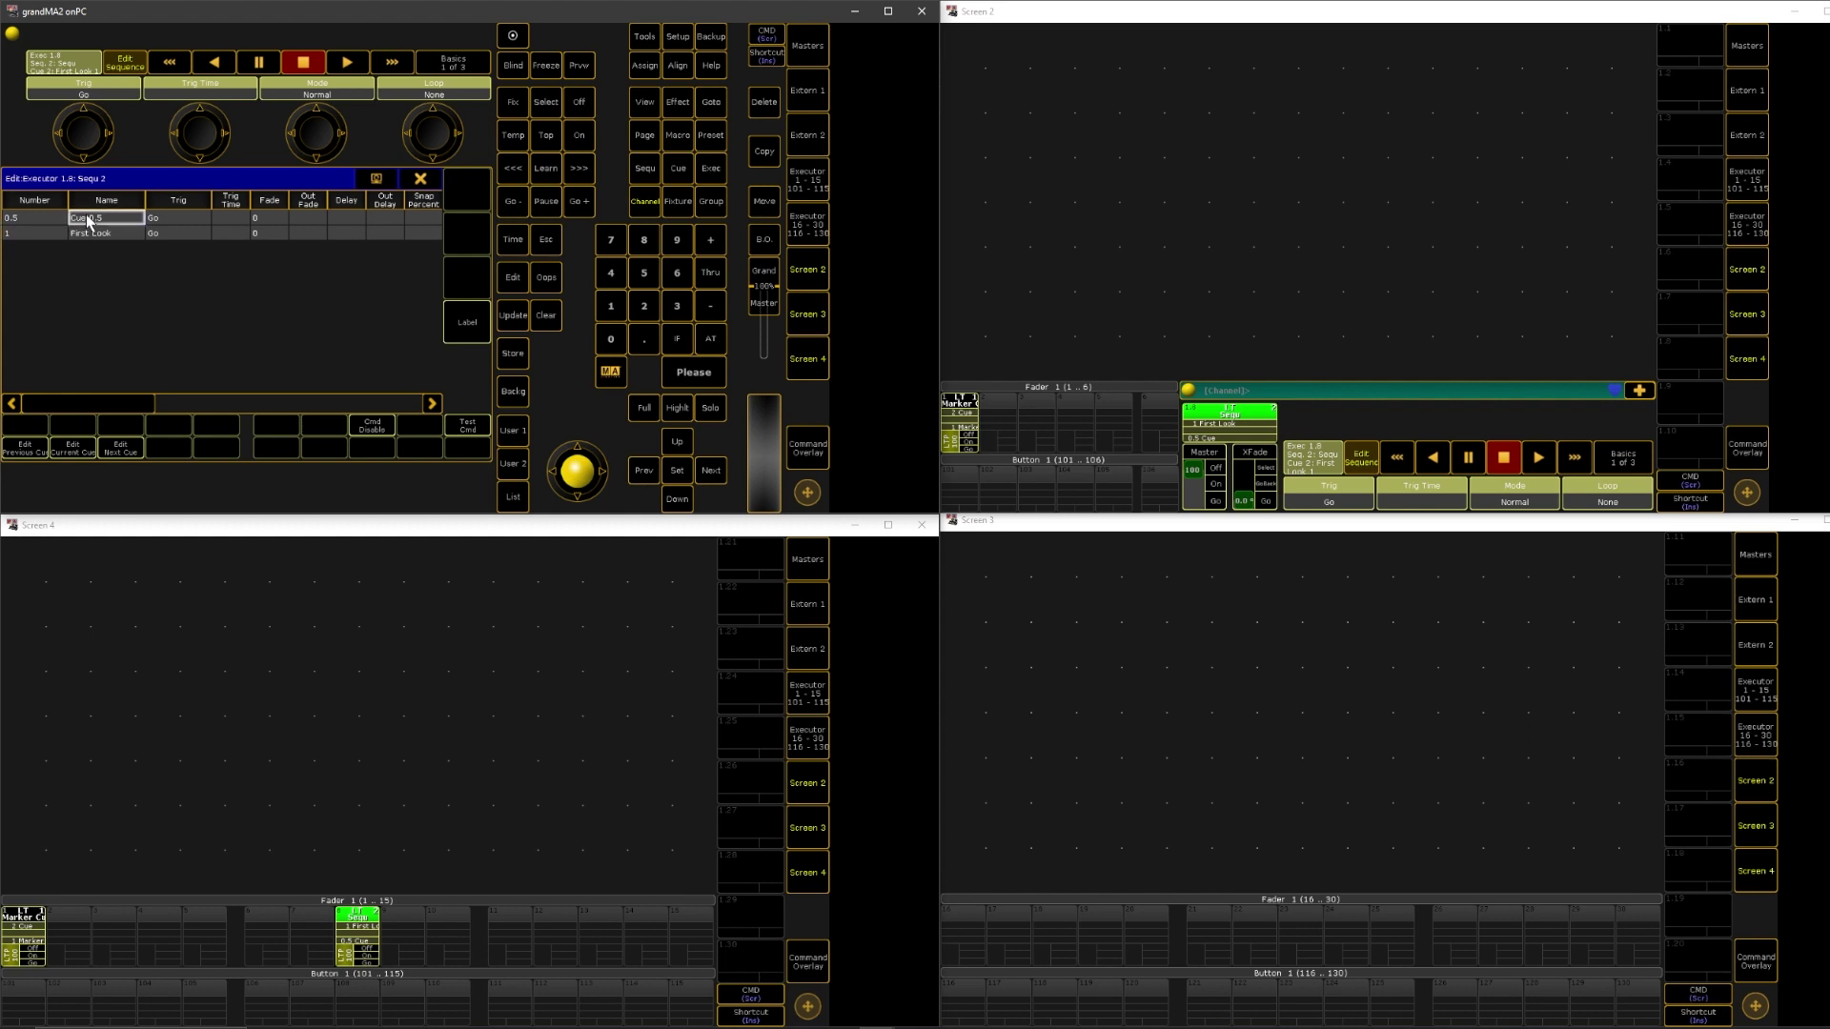
{"action": "type", "text": "Marker Cue"}
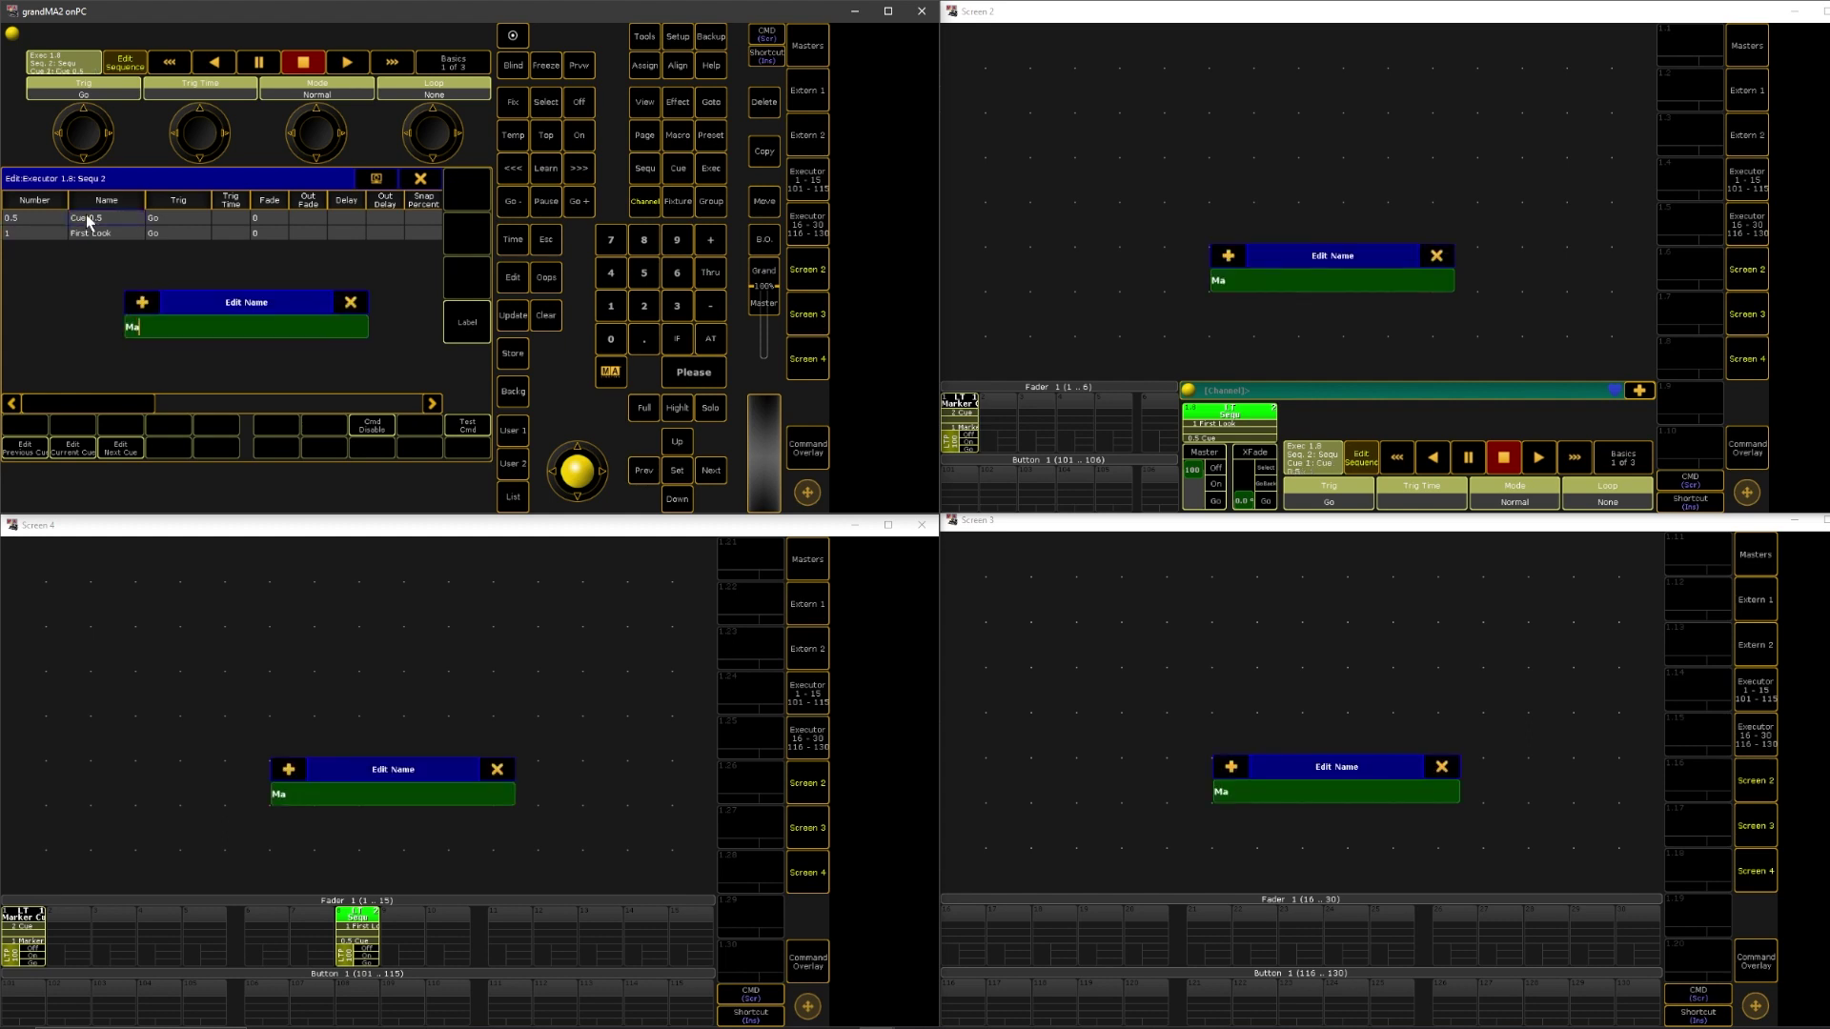
{"action": "key", "text": "Return"}
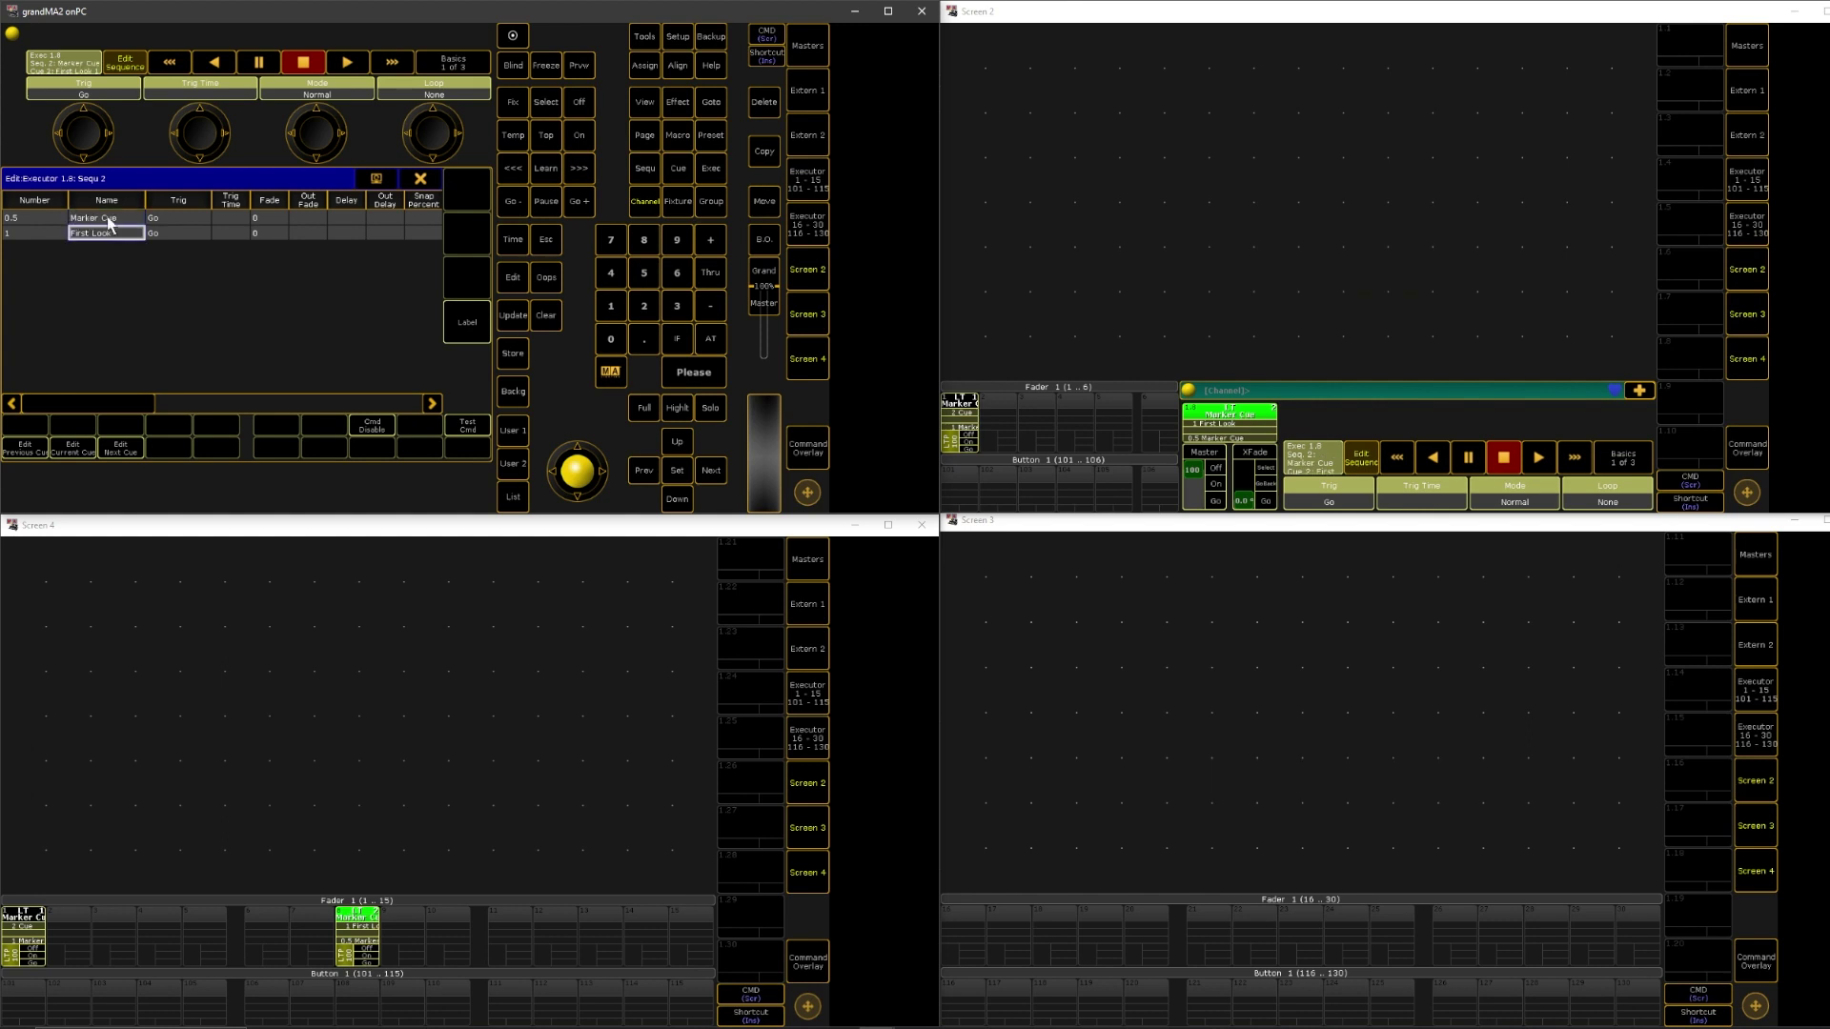
Store a new sequence on empty executor 1.11 and rename its Cue 1 to 'First Look'
{"action": "left_click", "coordinate": [548, 318]}
{"action": "left_click", "coordinate": [513, 354]}
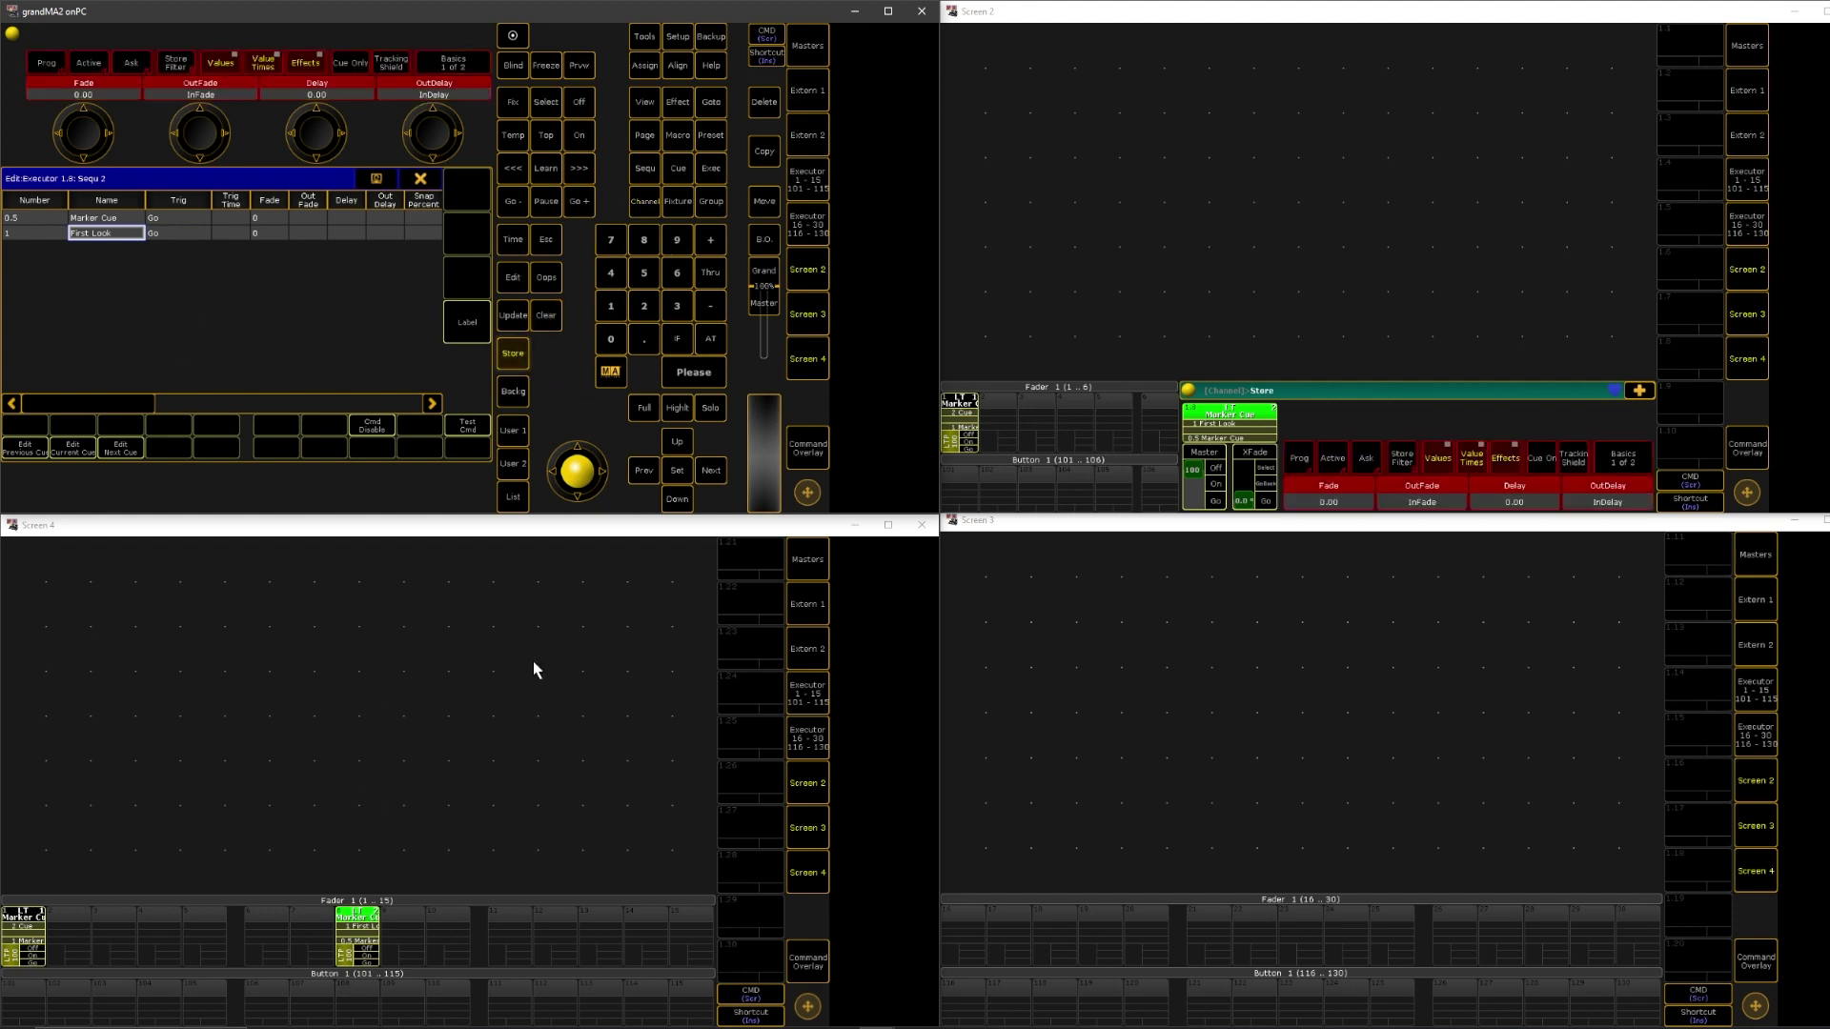
{"action": "left_click", "coordinate": [492, 933]}
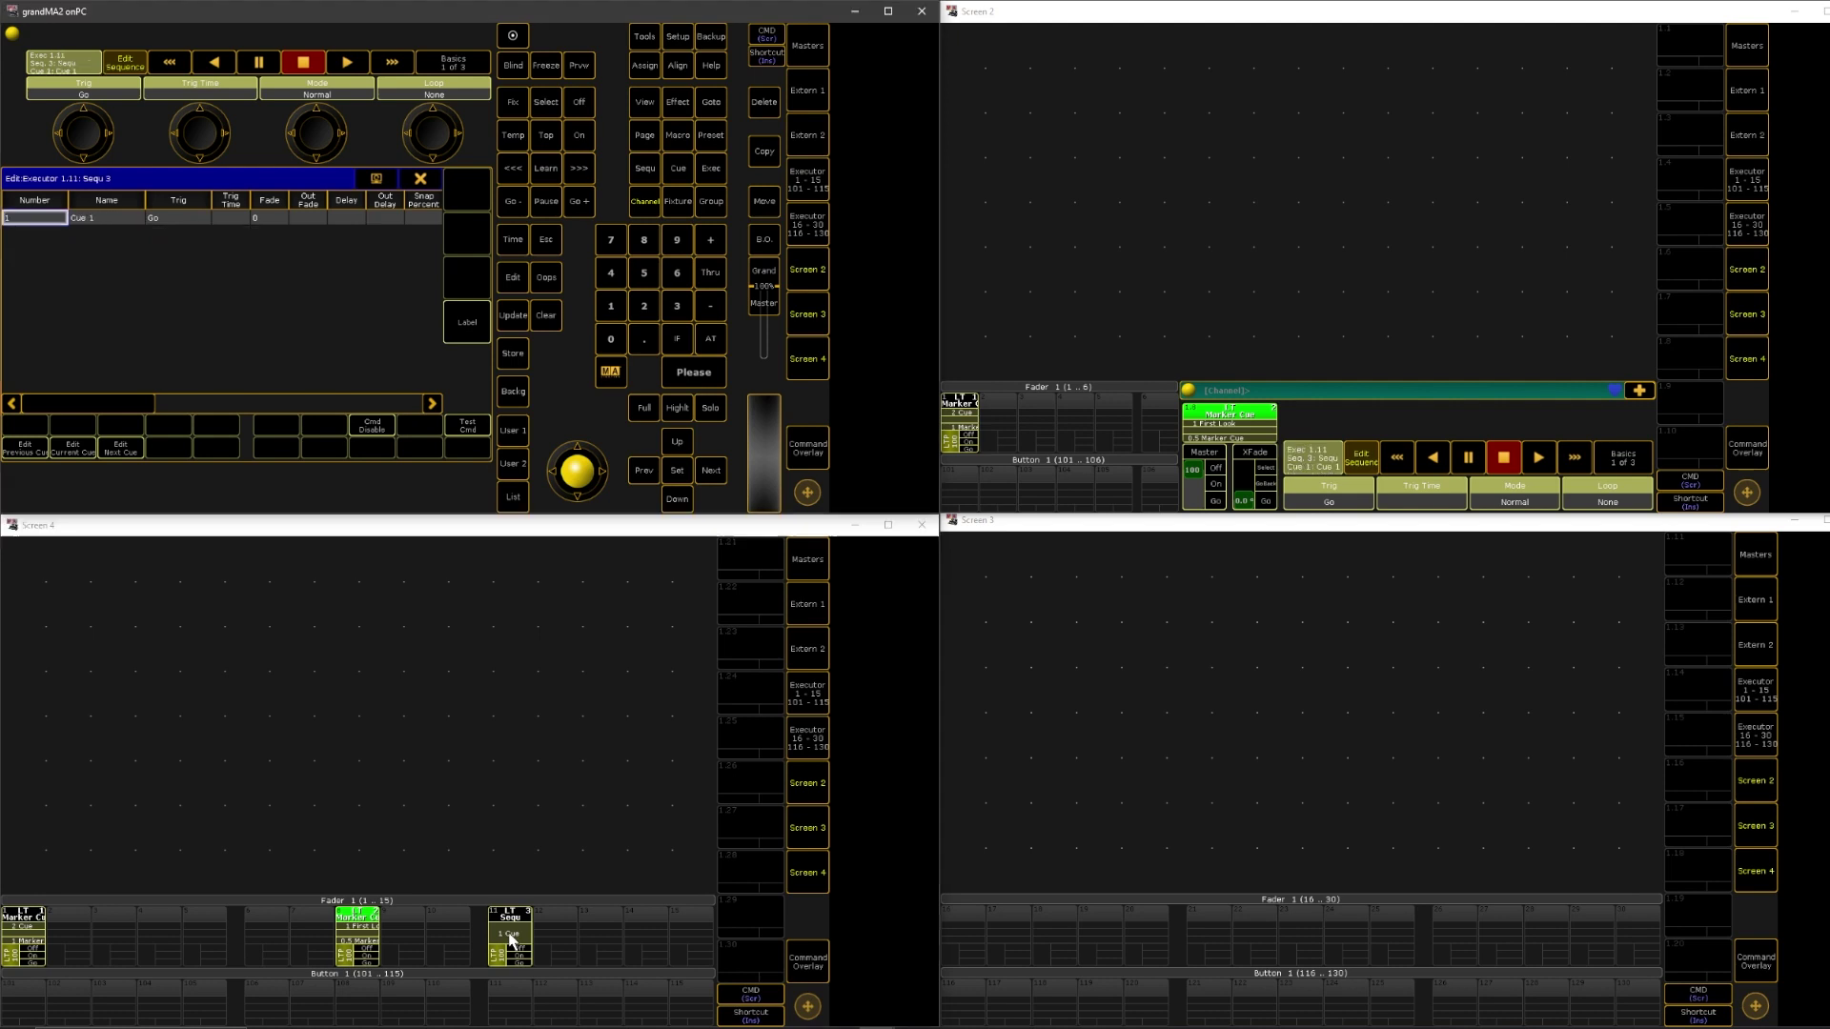
{"action": "left_click", "coordinate": [116, 218]}
{"action": "type", "text": "First Look"}
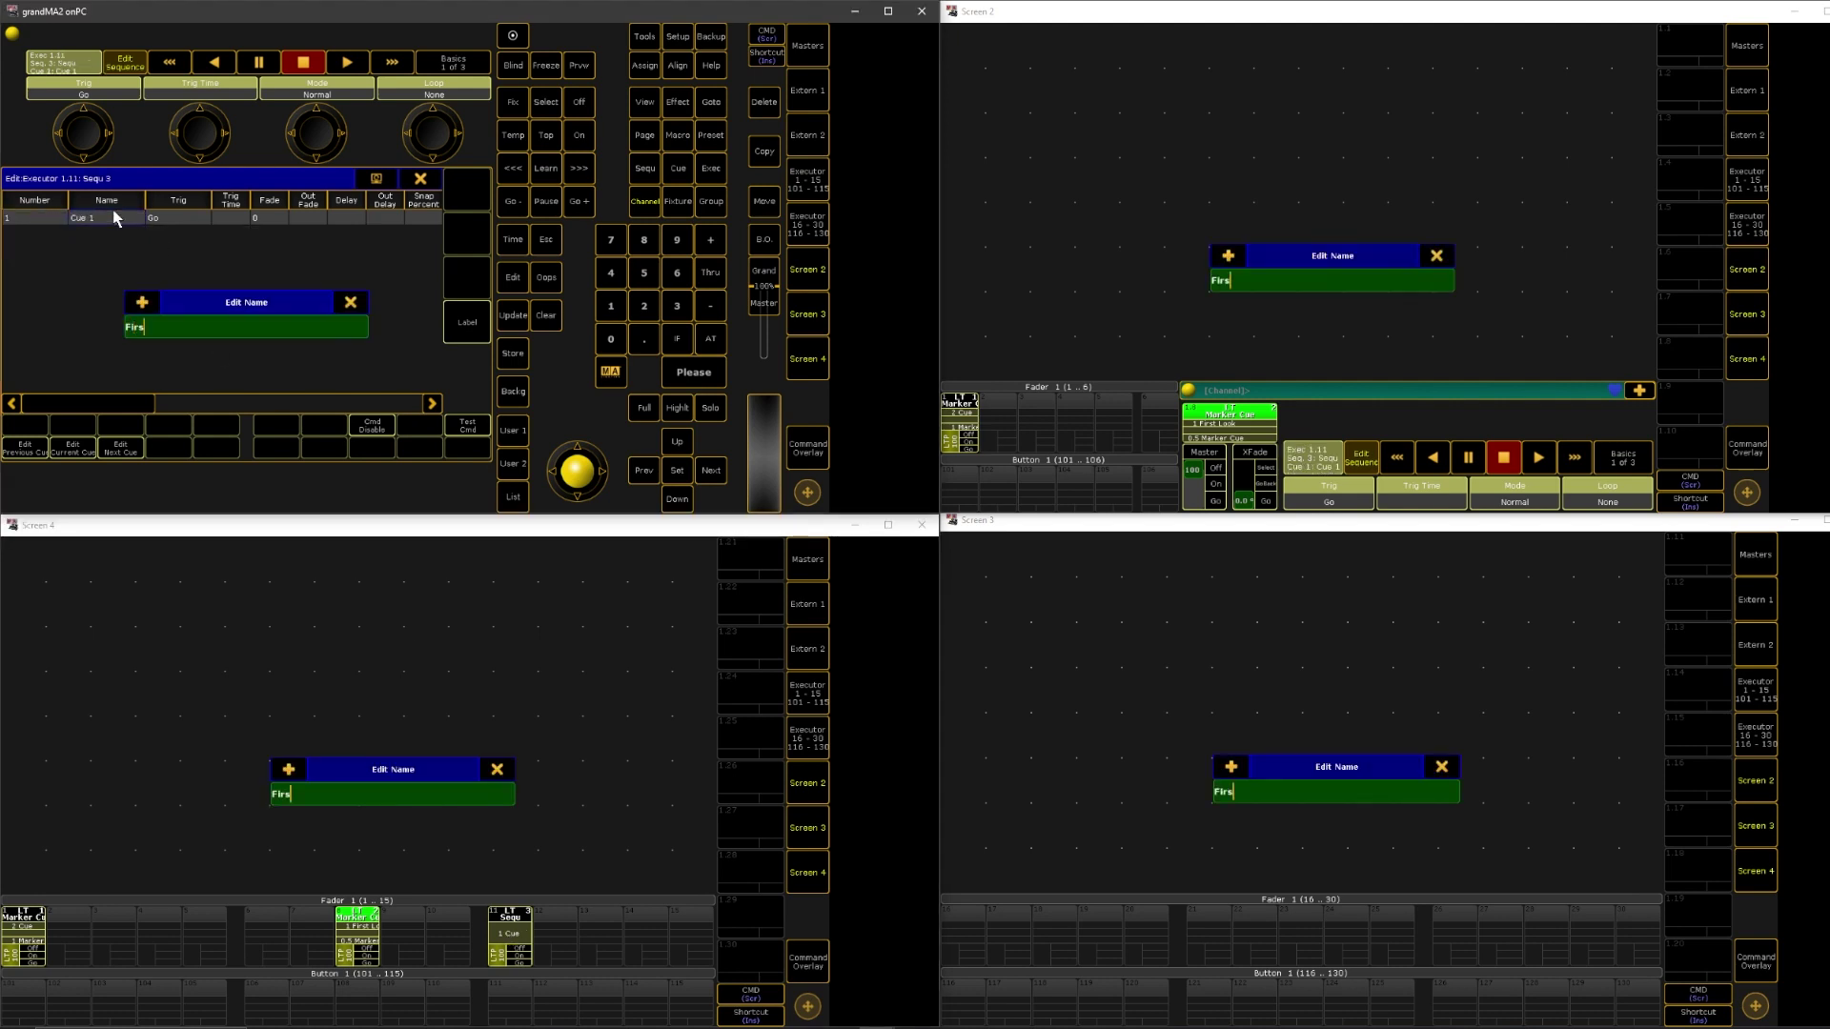
{"action": "key", "text": "Return"}
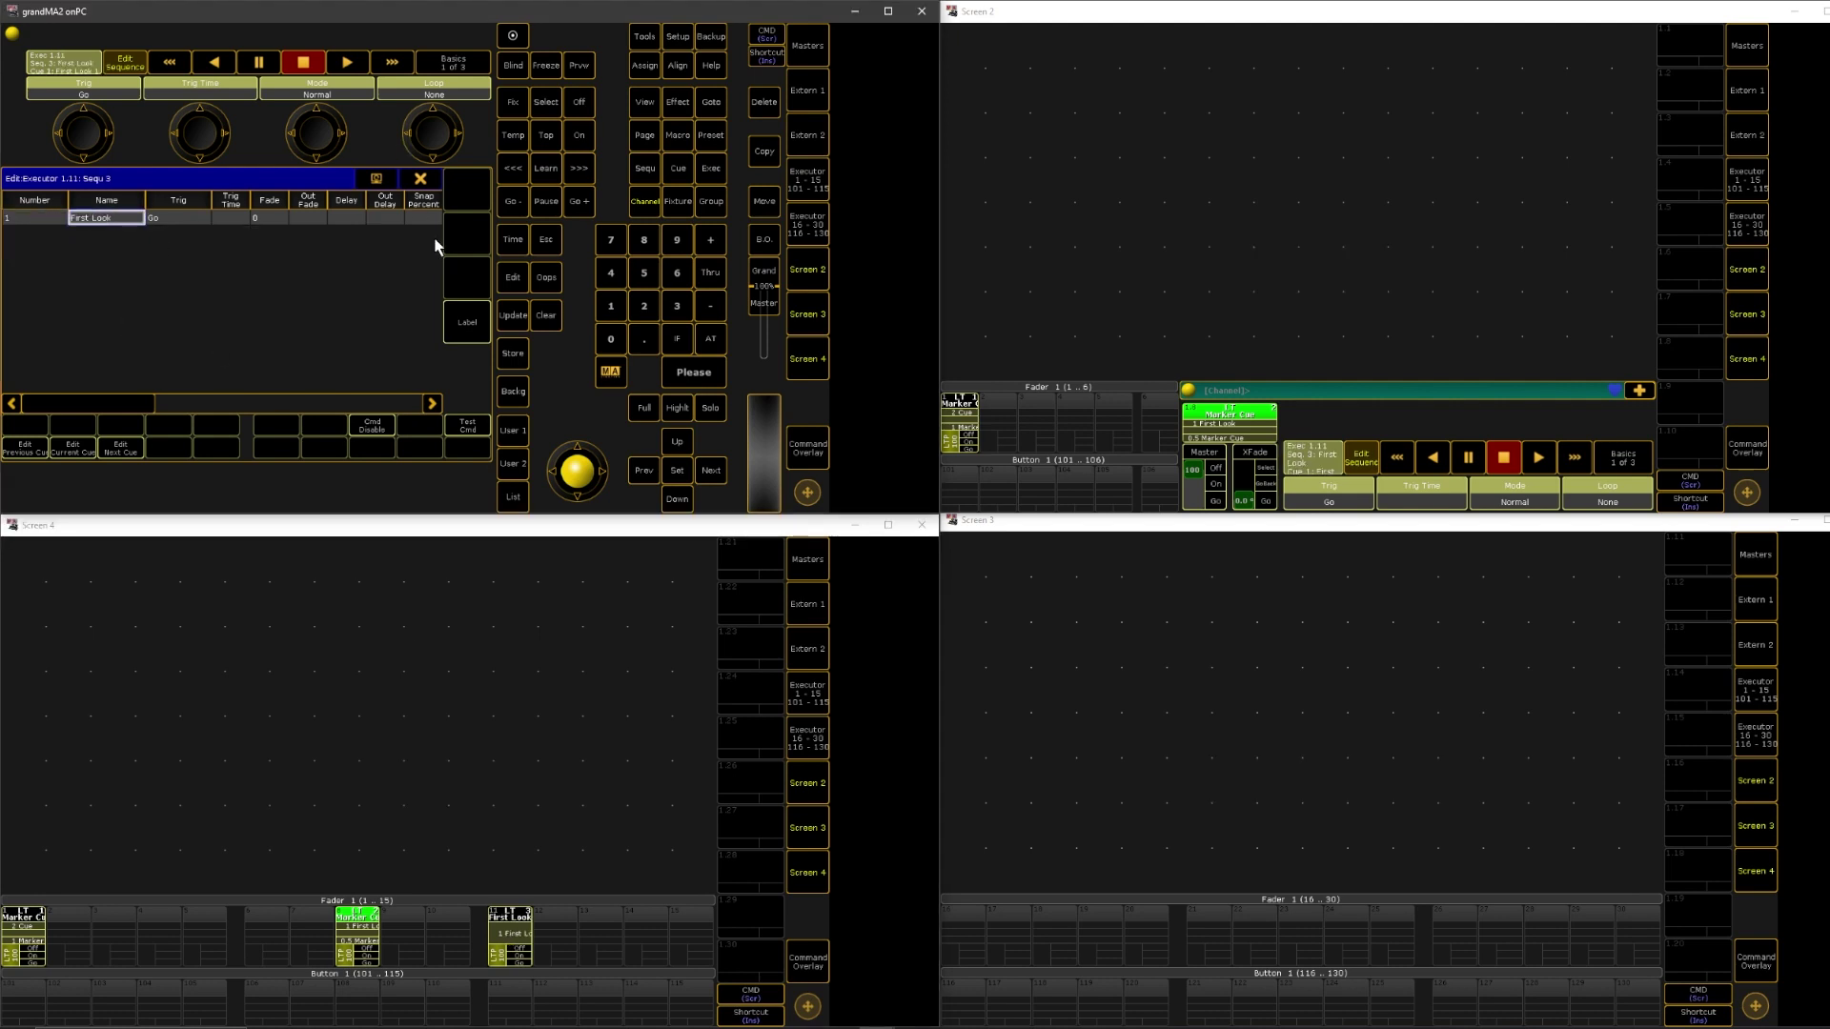
Store cue 0.5 on executor 1.11 with 'Store exec 1.11 cue 0.5'
{"action": "left_click", "coordinate": [1309, 392]}
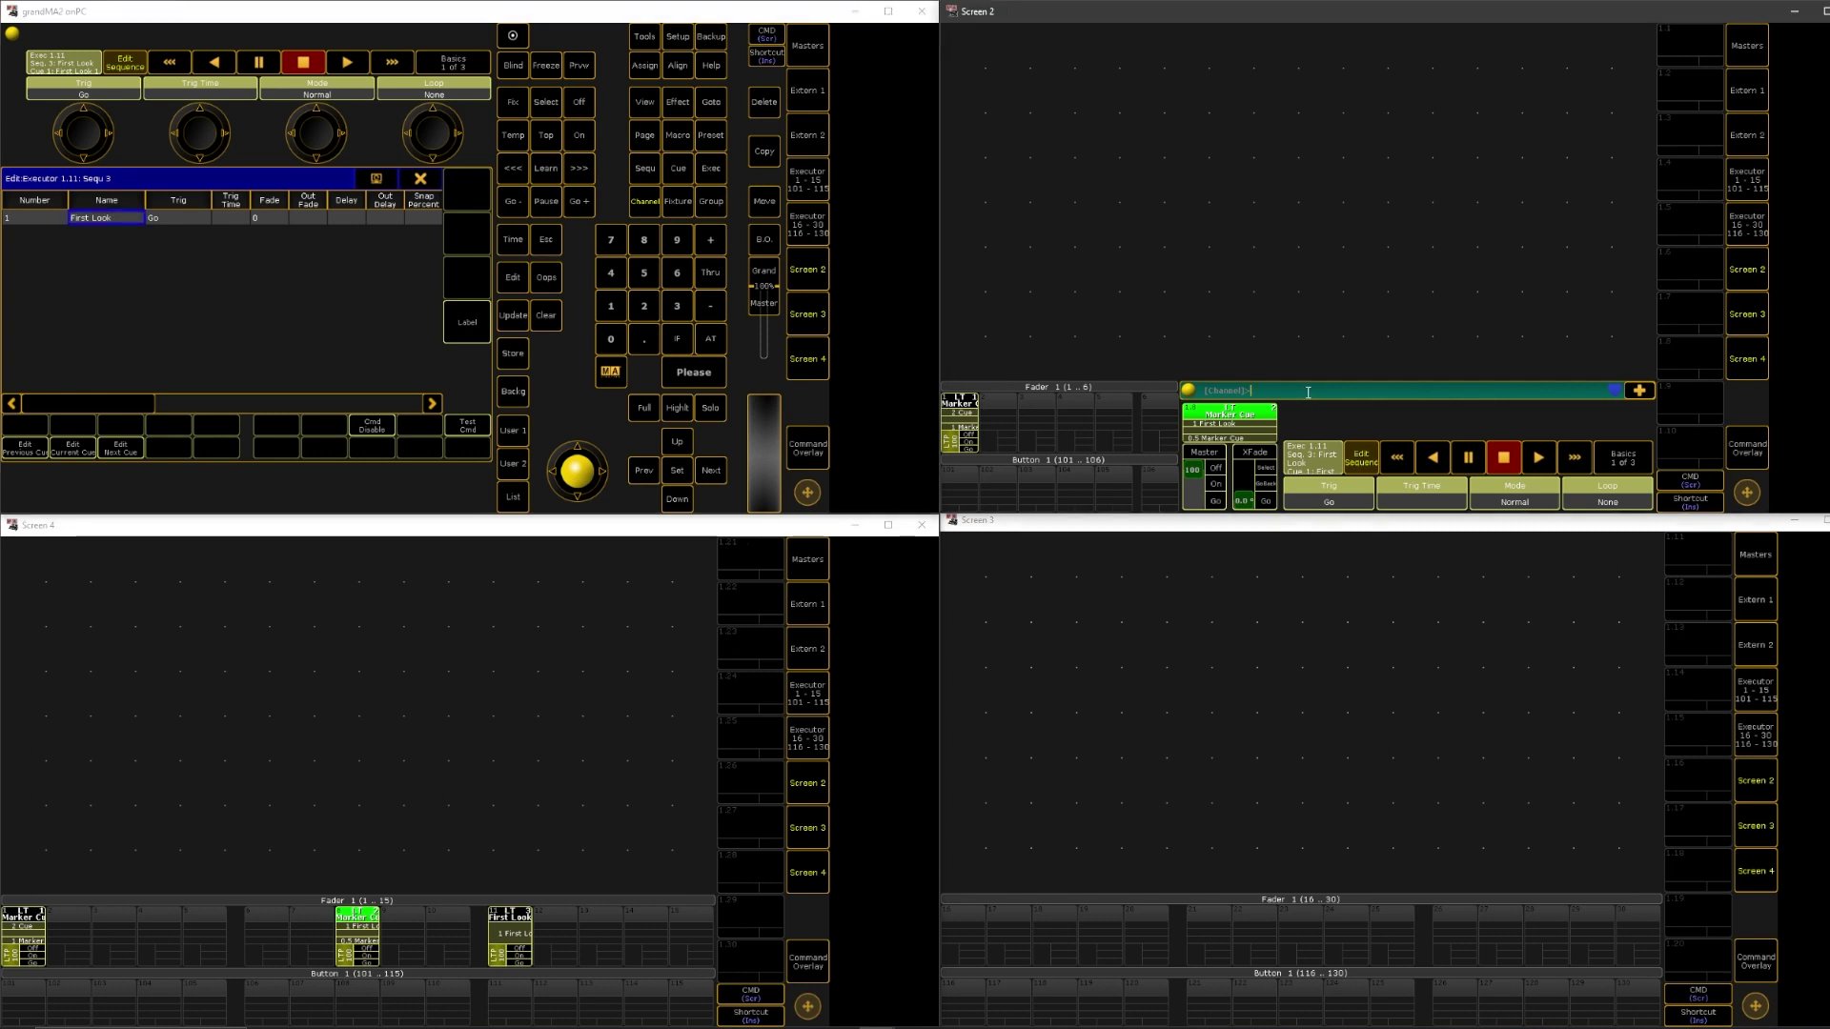
{"action": "type", "text": "Store"}
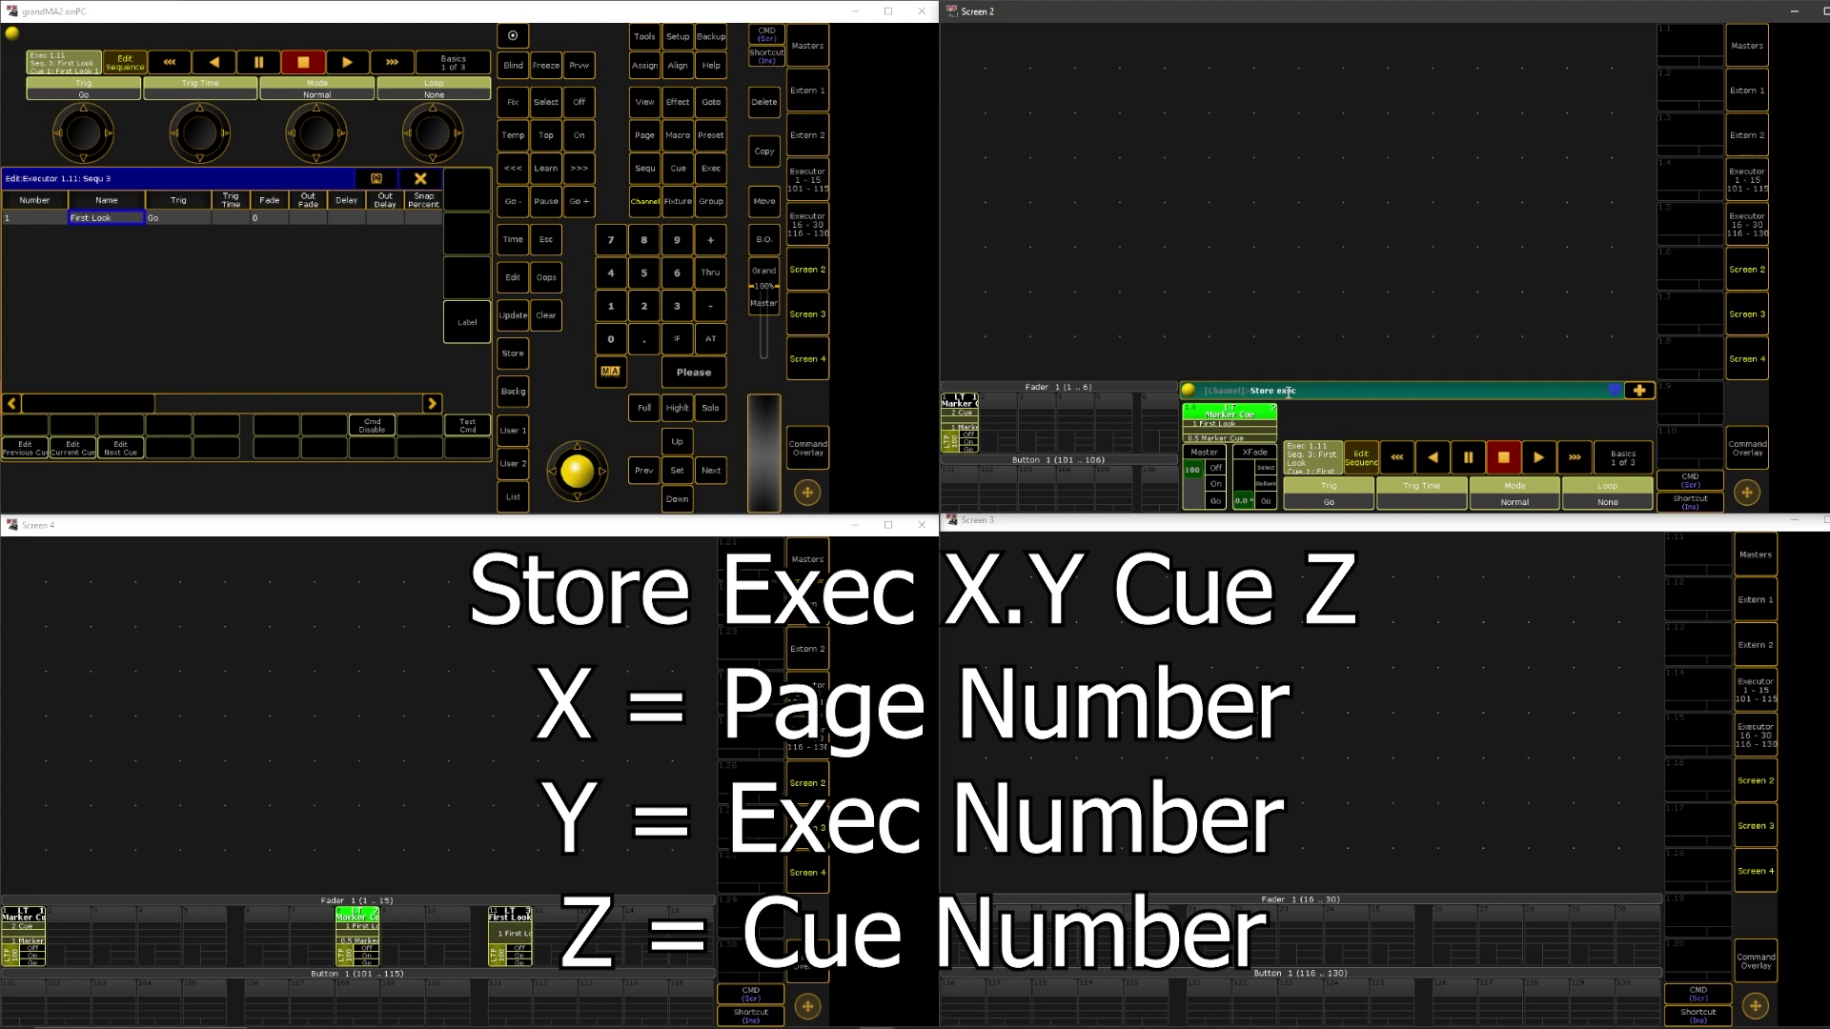
{"action": "type", "text": "exec 1.11 cue 0.5"}
{"action": "key", "text": "Return"}
{"action": "left_click", "coordinate": [1292, 316]}
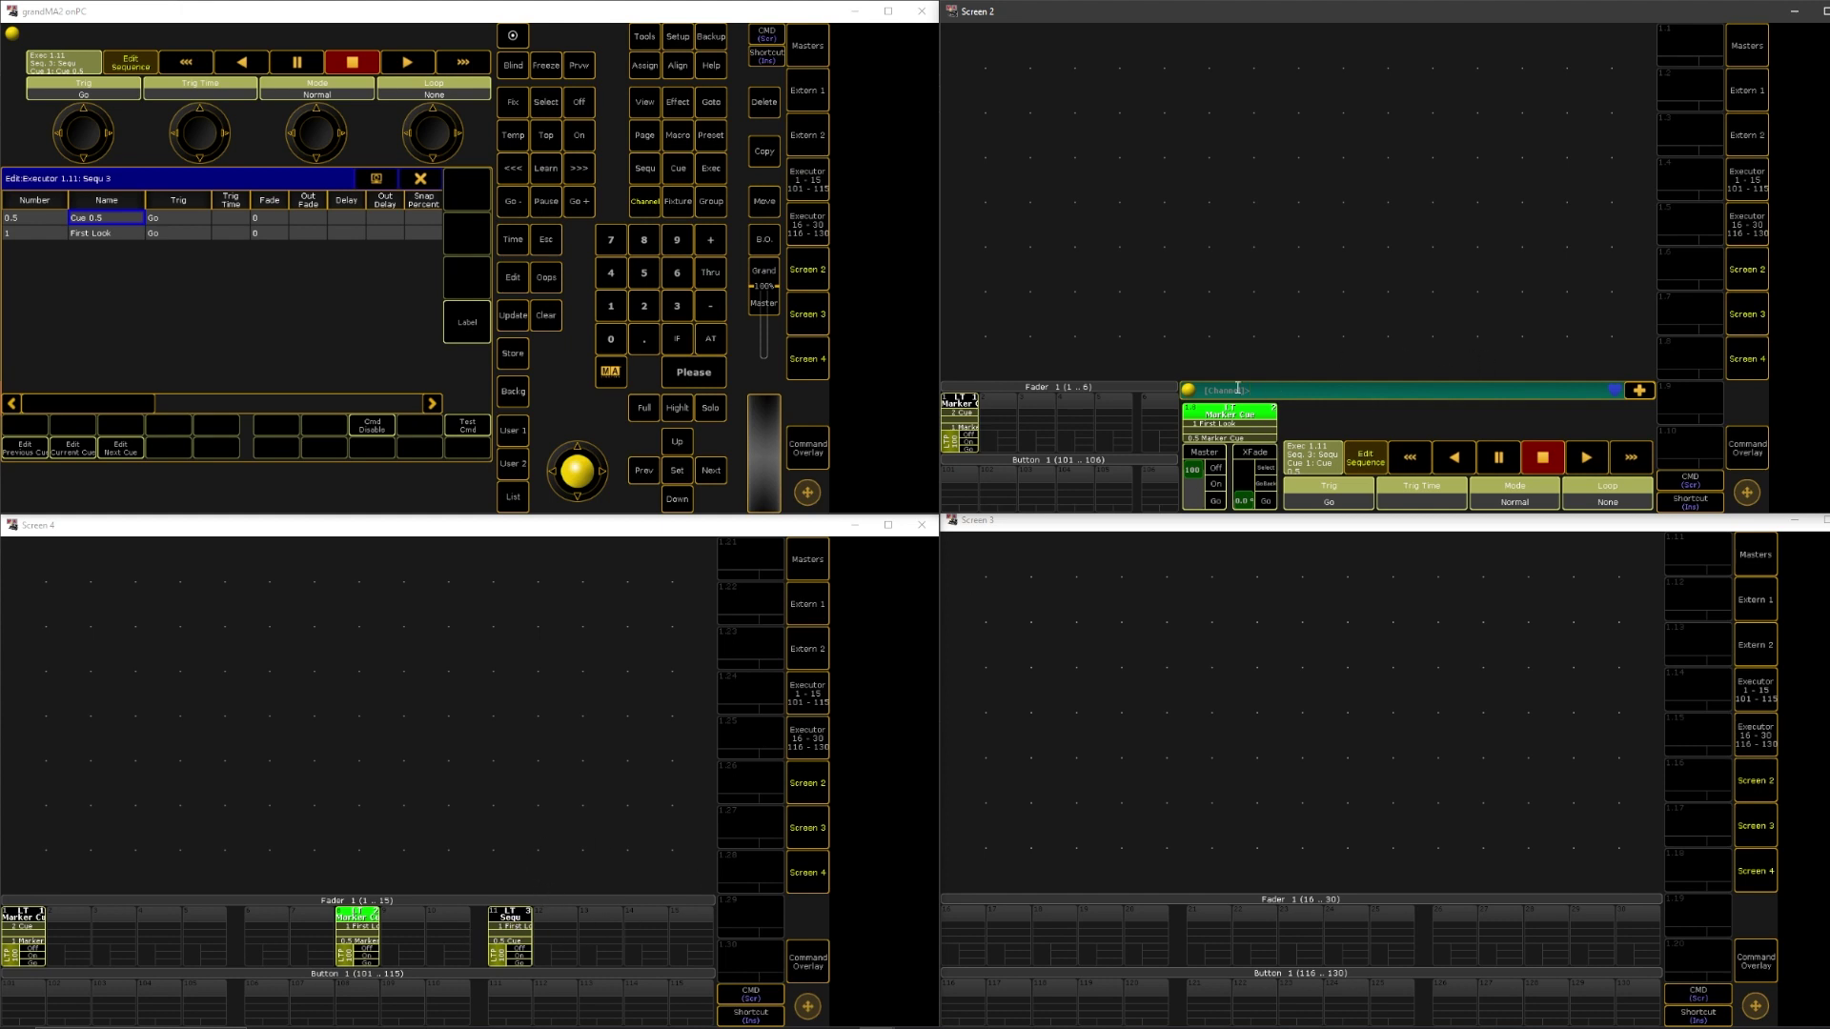
Name cue 0.5 'Marker Cue' and make it the current cue
{"action": "left_click", "coordinate": [109, 220]}
{"action": "type", "text": "Ma"}
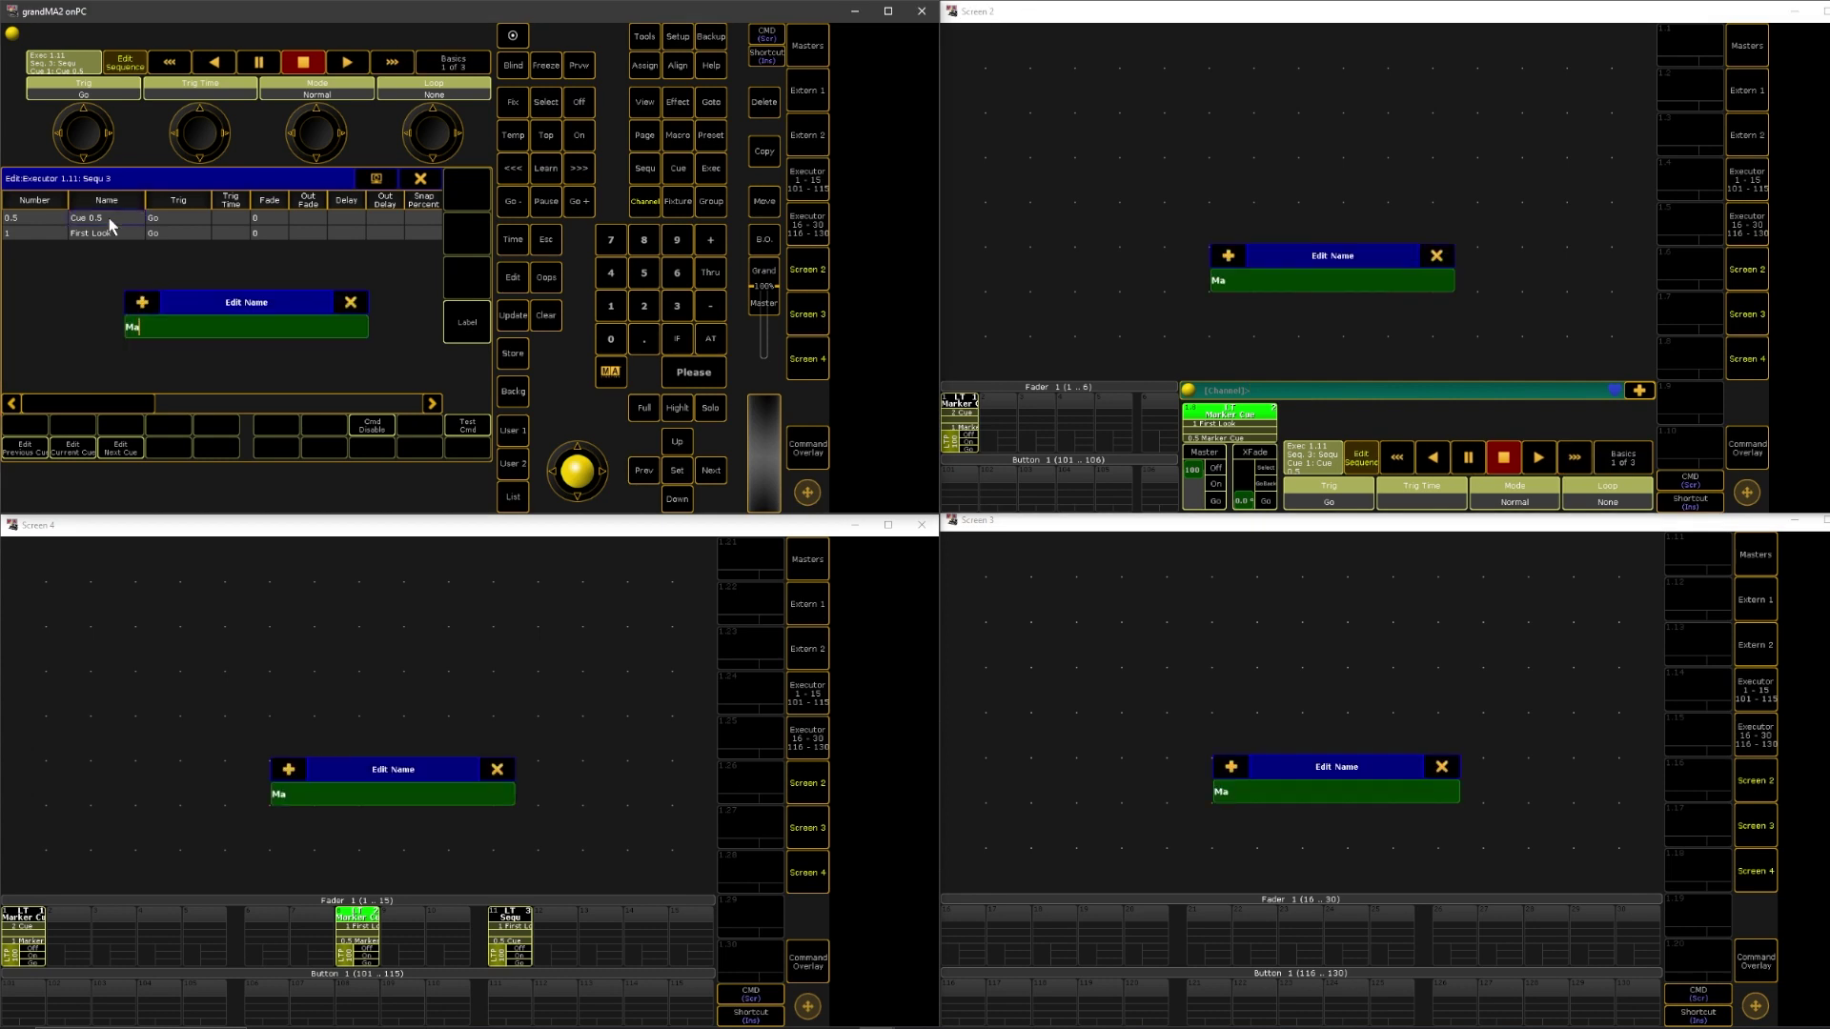
{"action": "type", "text": "rker Cue"}
{"action": "key", "text": "Return"}
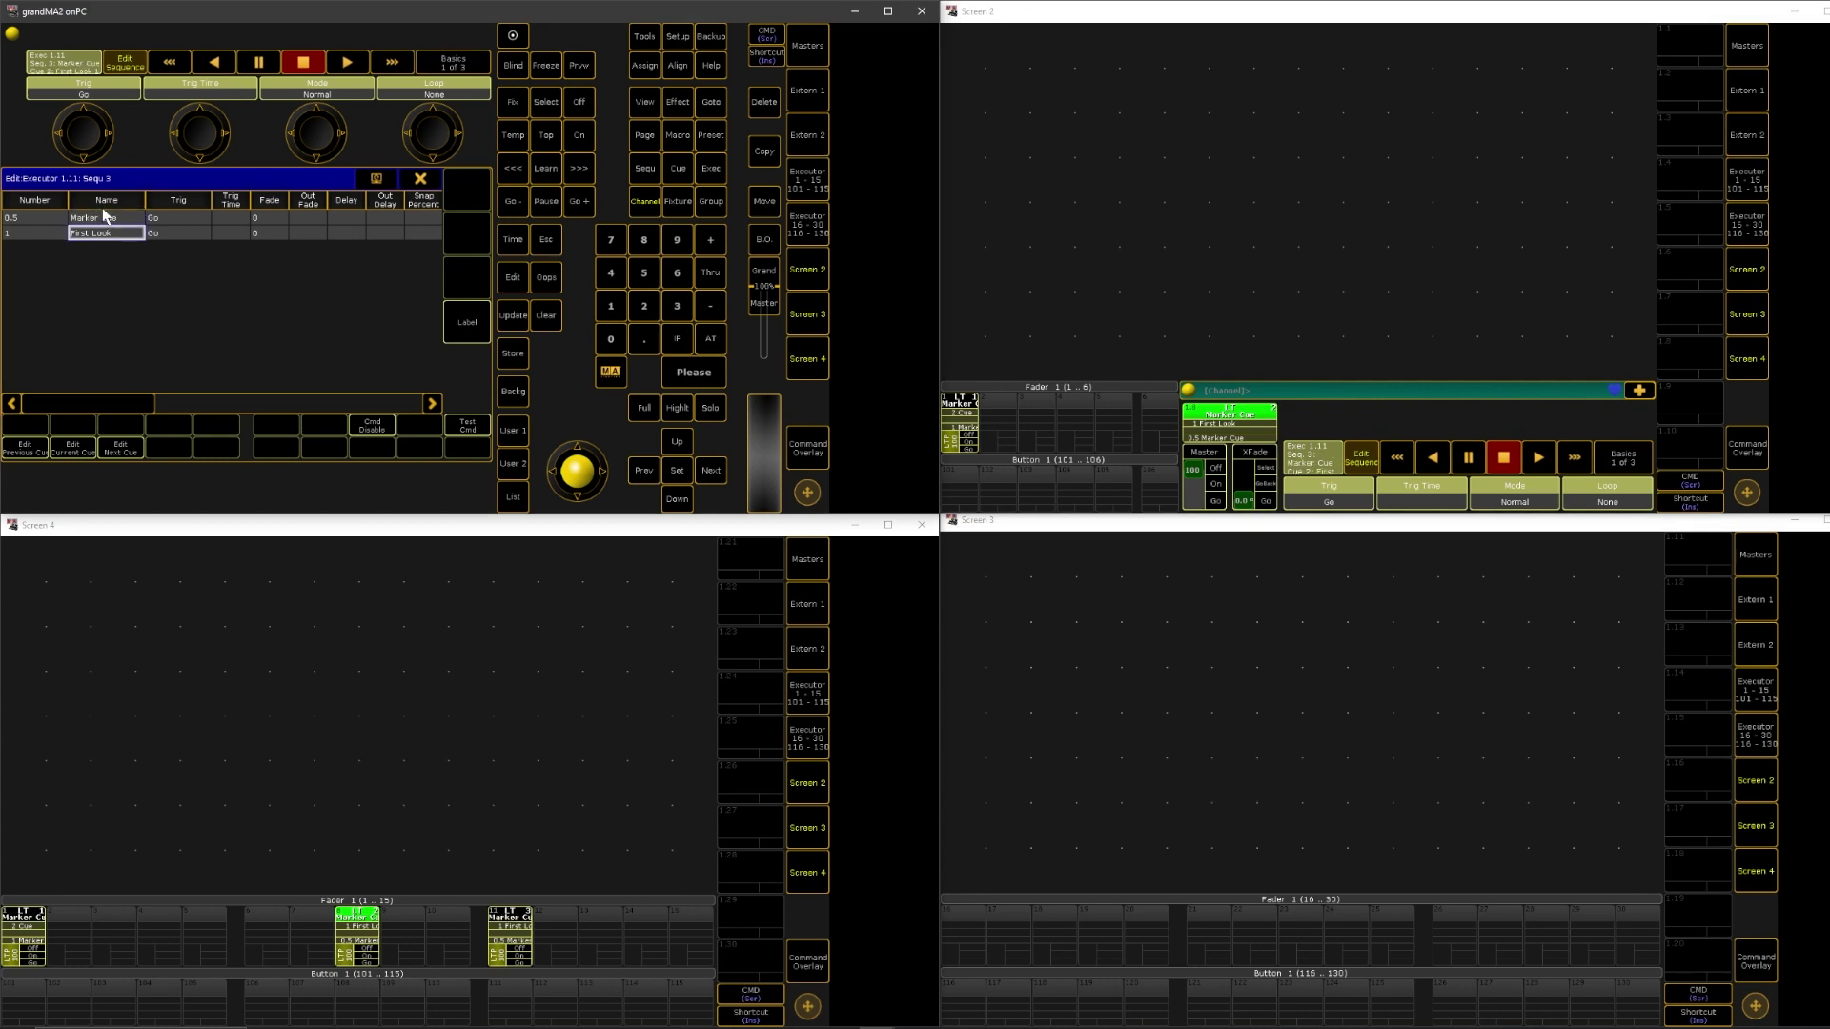
{"action": "left_click", "coordinate": [113, 219]}
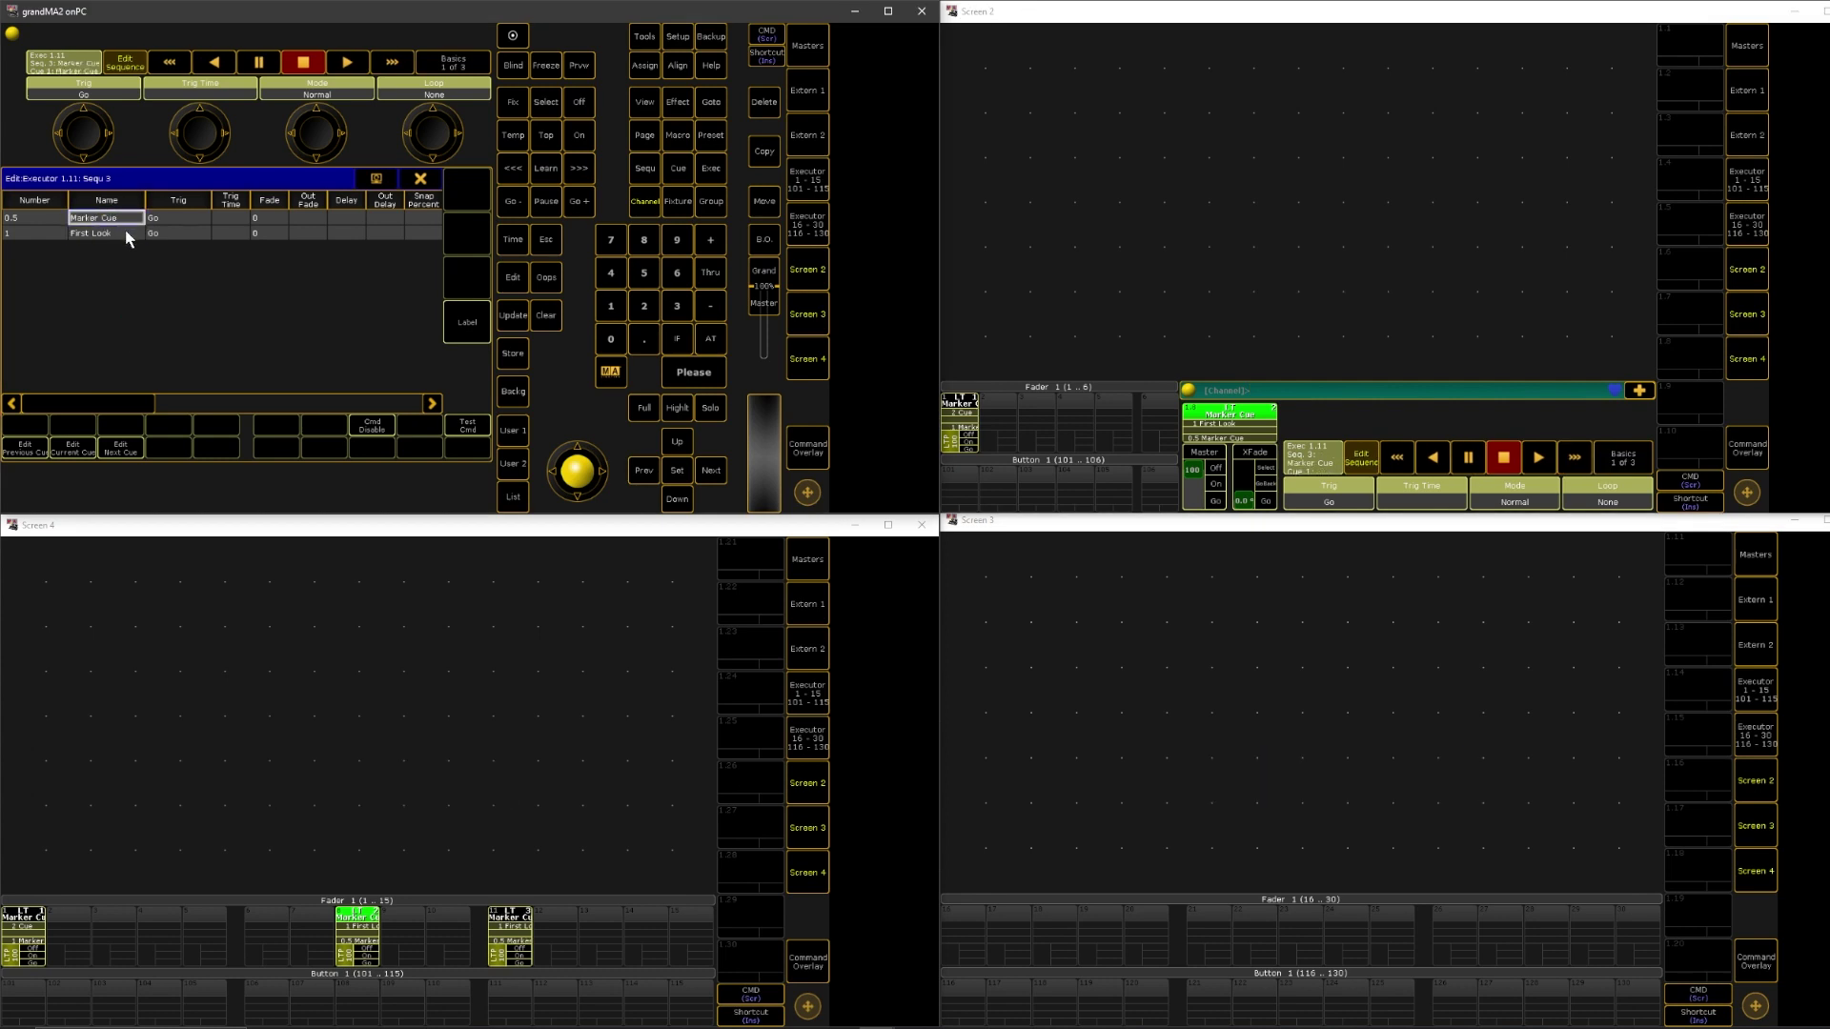